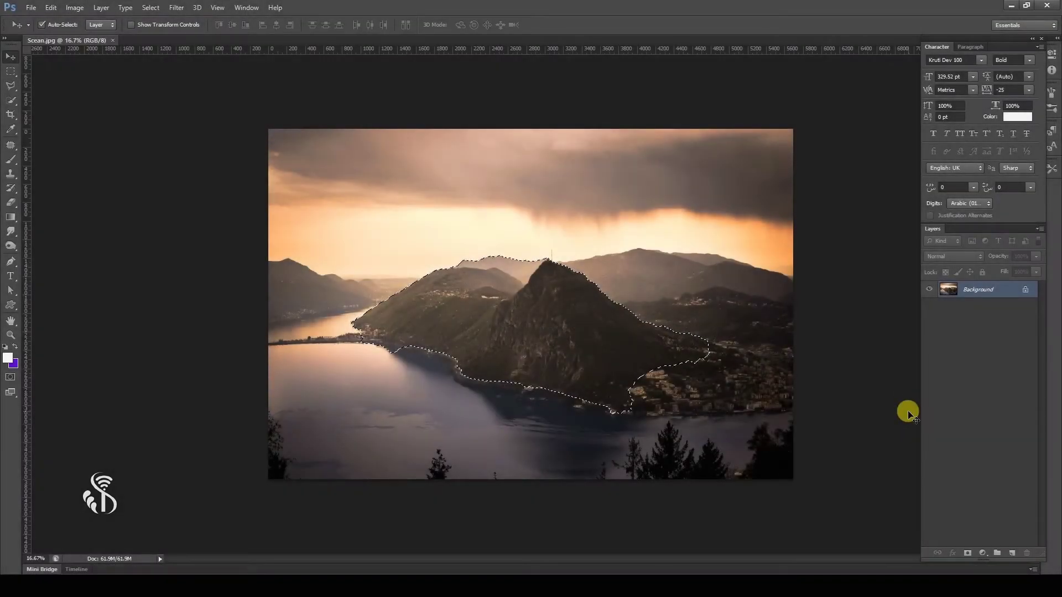
Step: Zoom in on the mountain, then deselect and reselect it with Ctrl+D and Shift+Ctrl+D
key("ctrl+plus")
key("ctrl+plus")
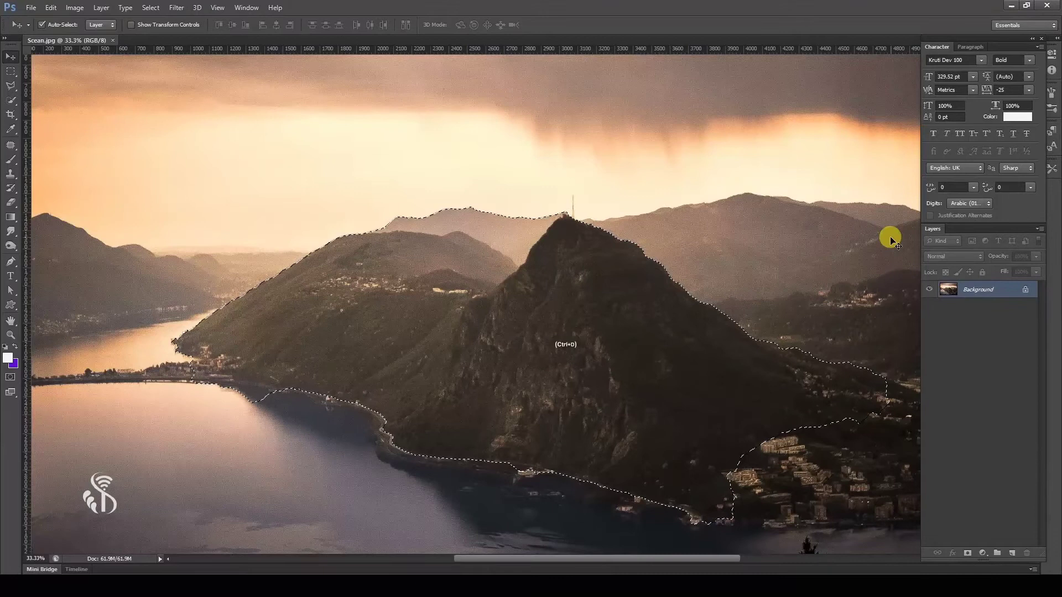
key("ctrl+d")
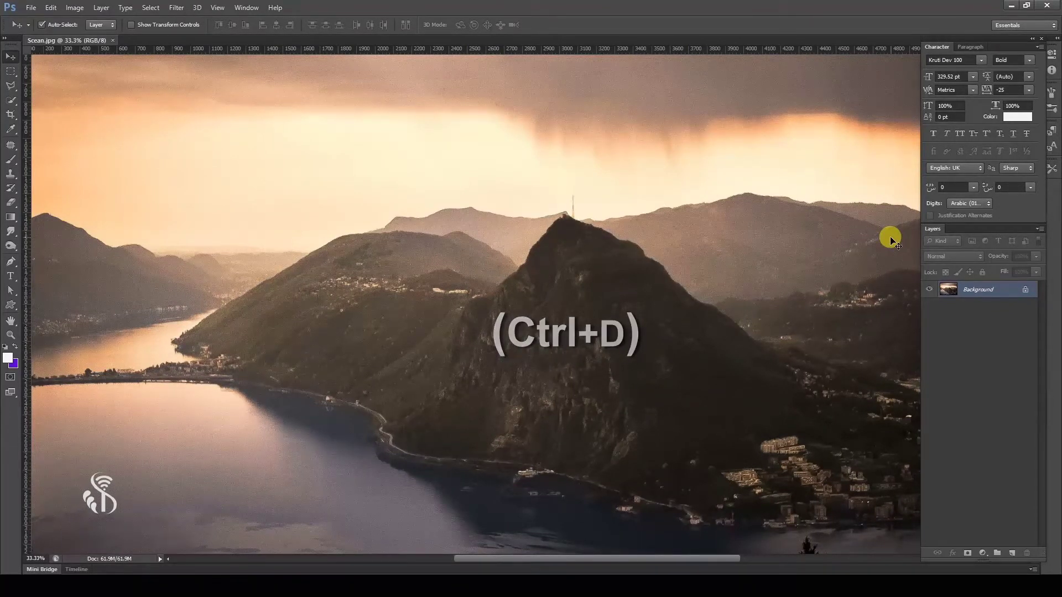
key("ctrl+shift+d")
Step: Deselect and then reselect the mountain through the Select menu
left_click(156, 8)
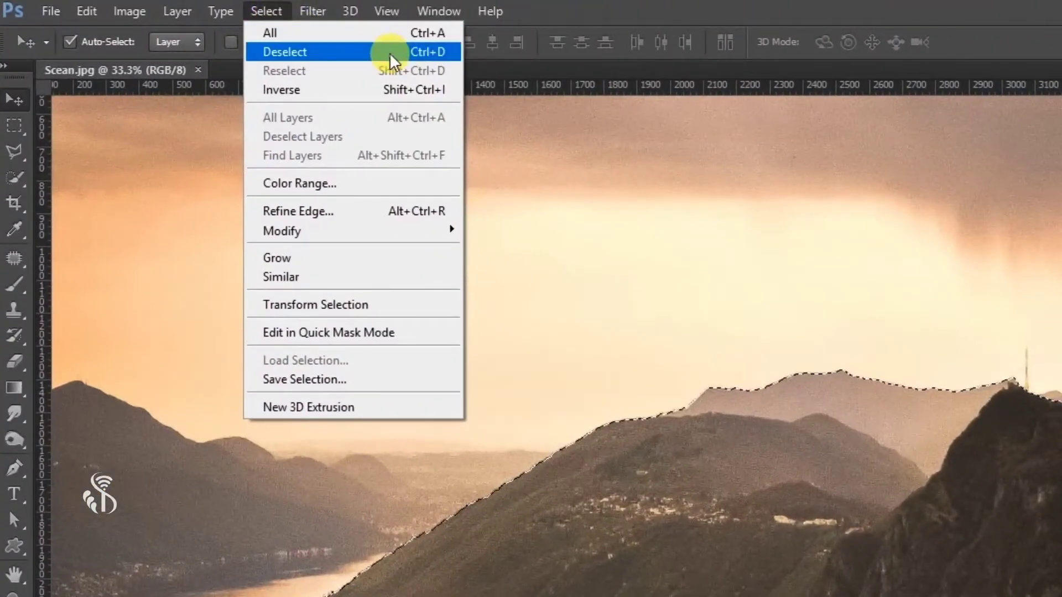
left_click(389, 52)
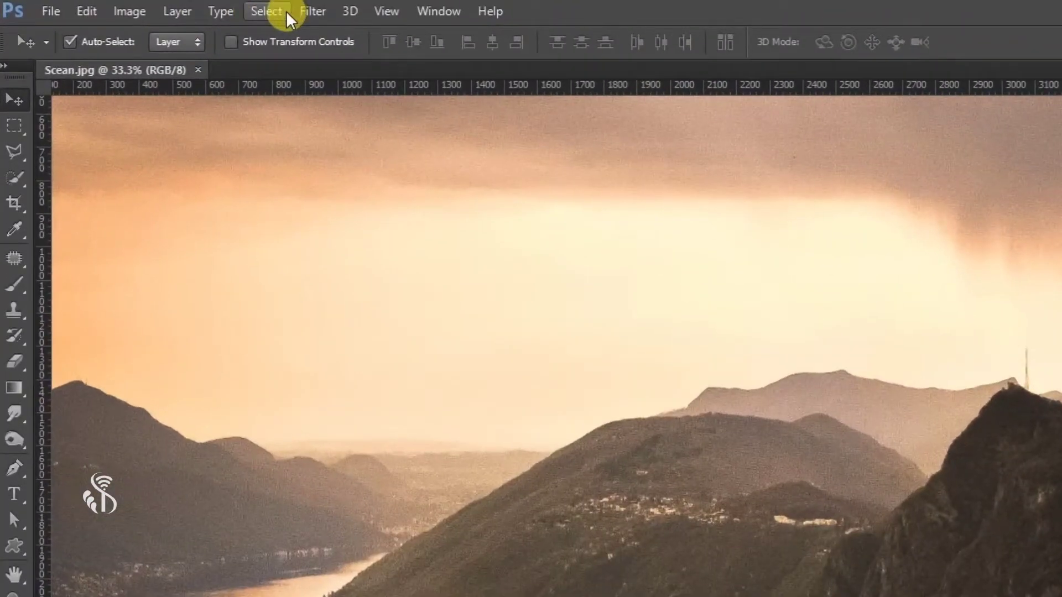
left_click(156, 7)
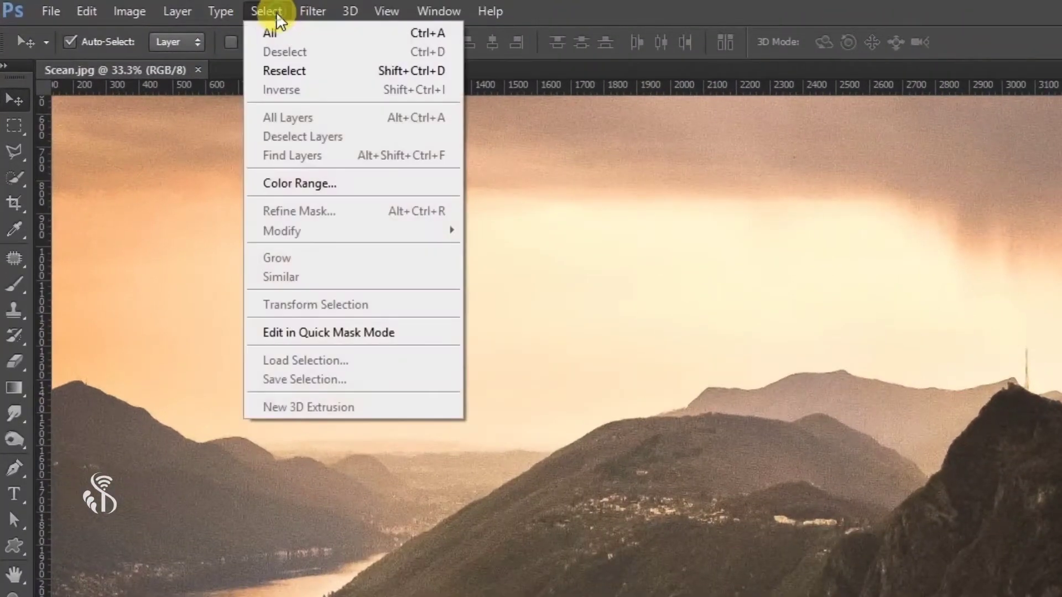
left_click(351, 70)
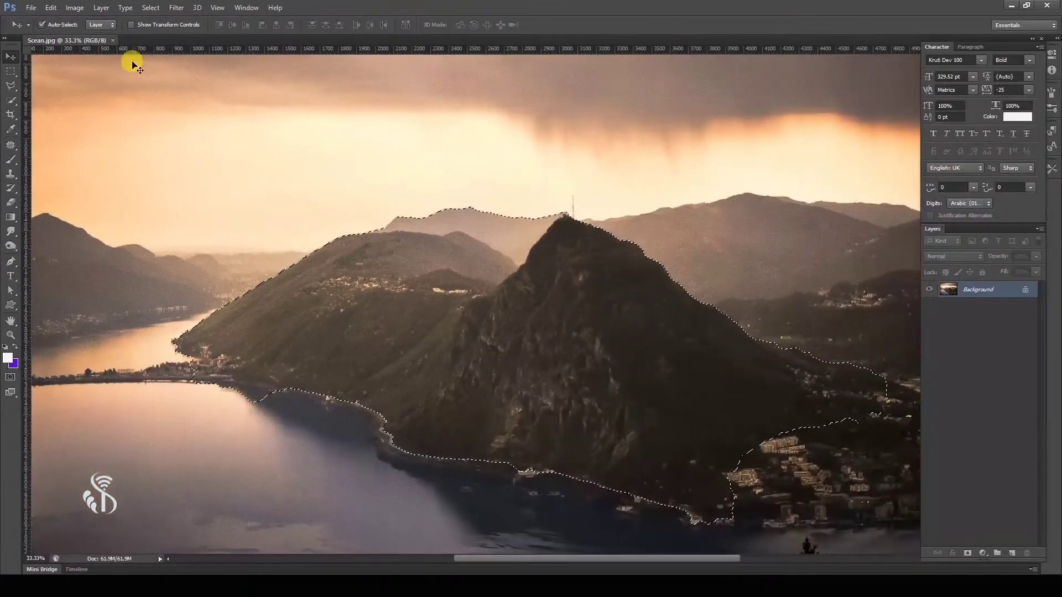
Step: Deselect, zoom out, and Free Transform the Background copy down to about 94.6%
key("ctrl+d")
key("ctrl+minus")
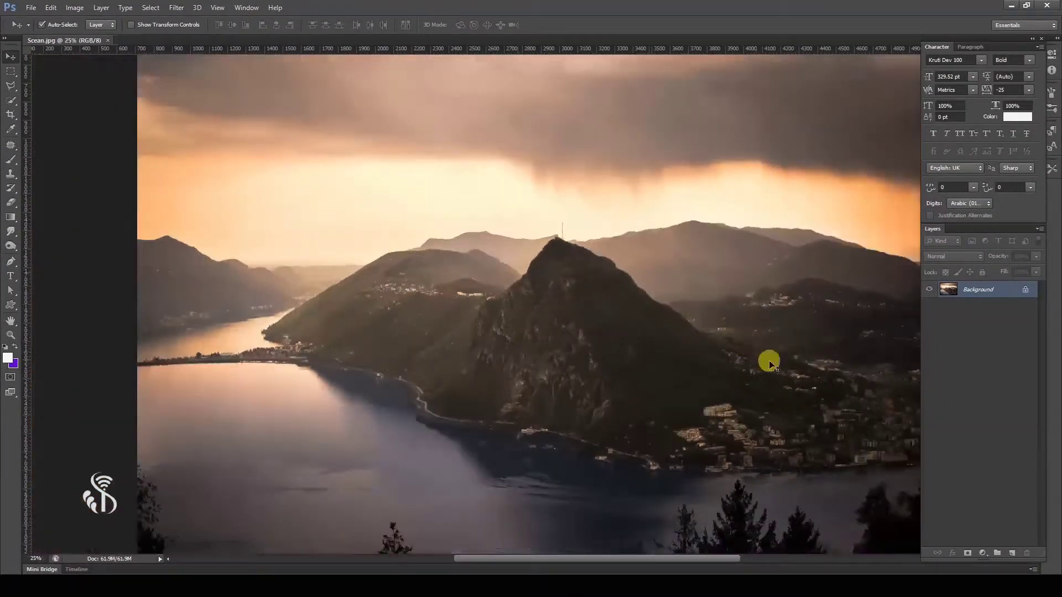
key("ctrl+minus")
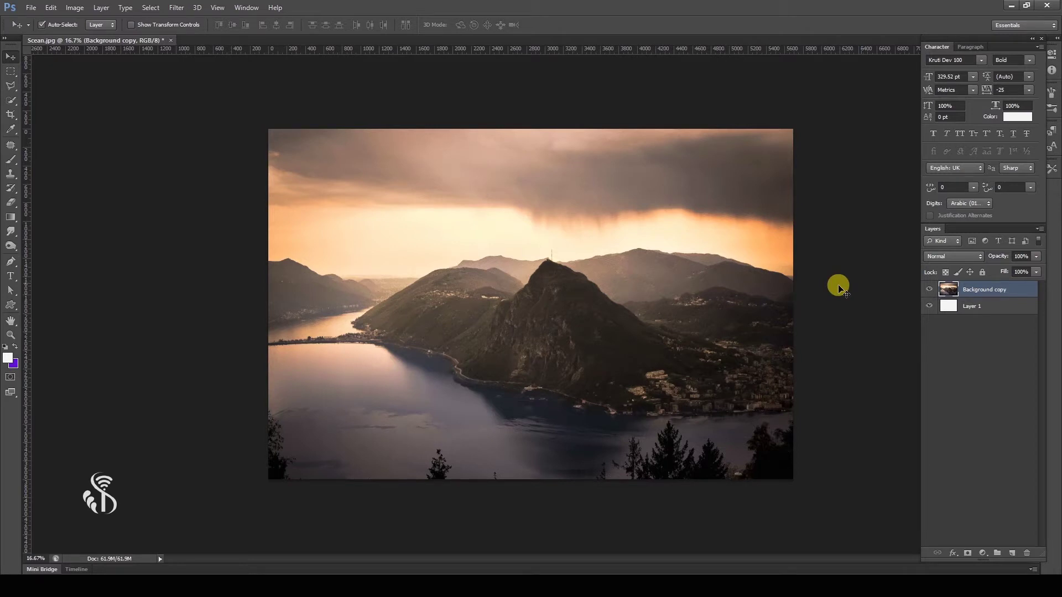
left_click(51, 8)
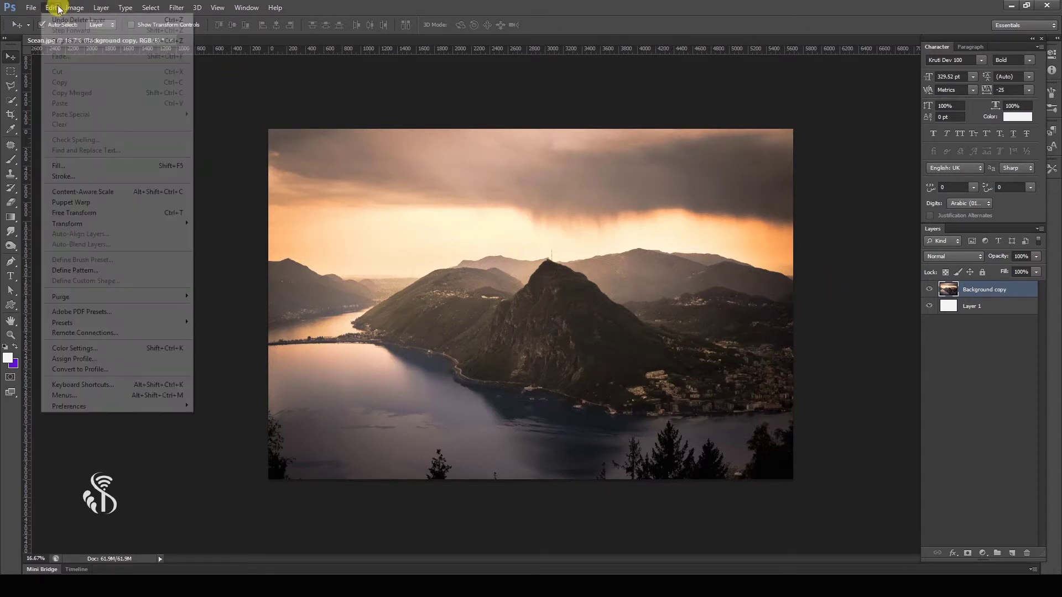
left_click(131, 216)
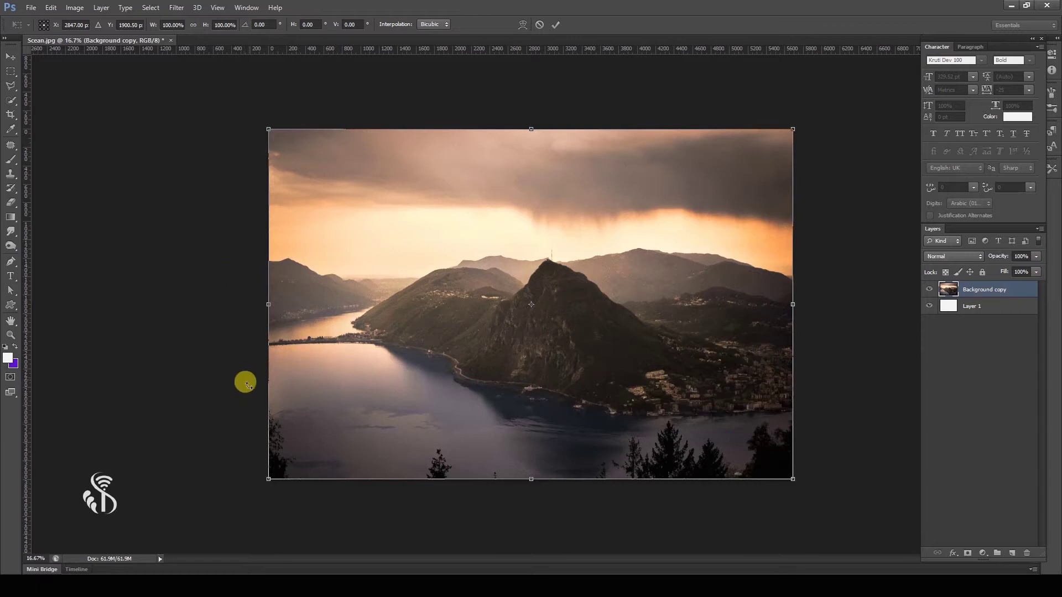
mouse_move(793, 478)
left_mouse_down()
mouse_move(673, 395)
mouse_move(800, 443)
left_mouse_up()
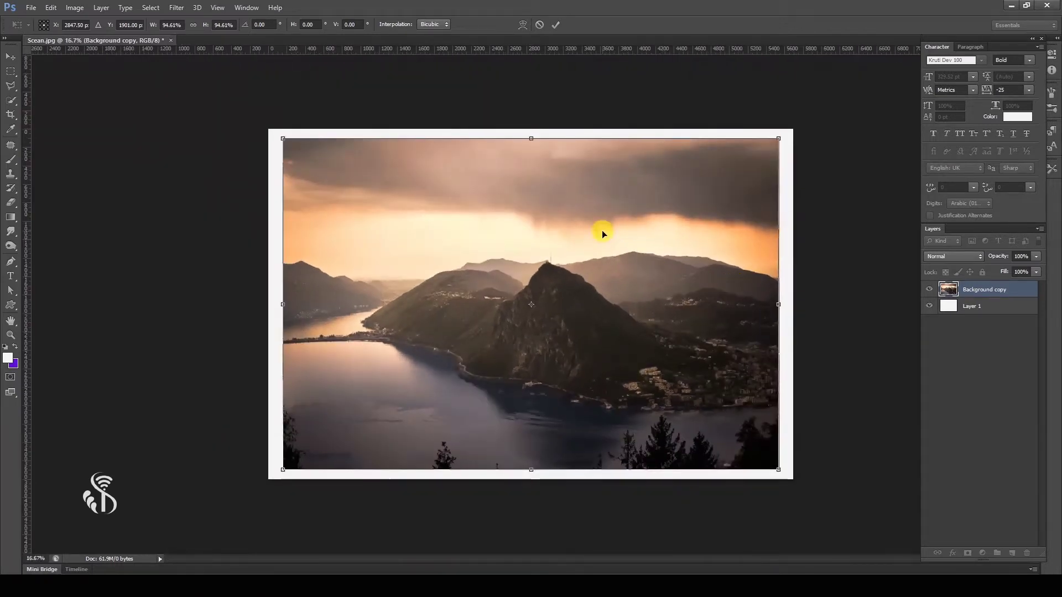
Step: Switch the Background copy's transform to Warp and bring the whole warp grid into view
right_click(602, 234)
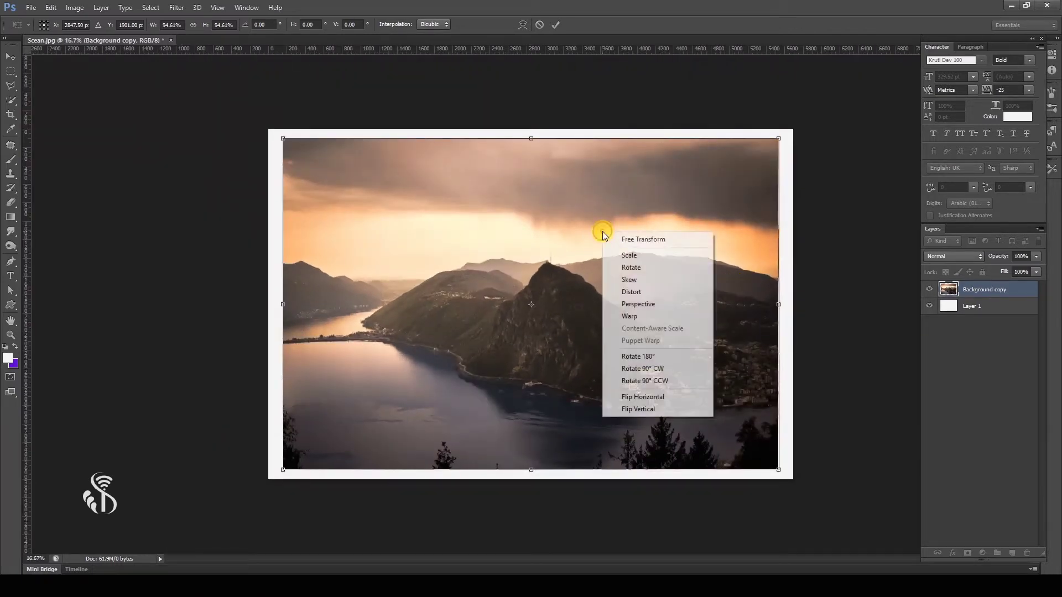
left_click(669, 317)
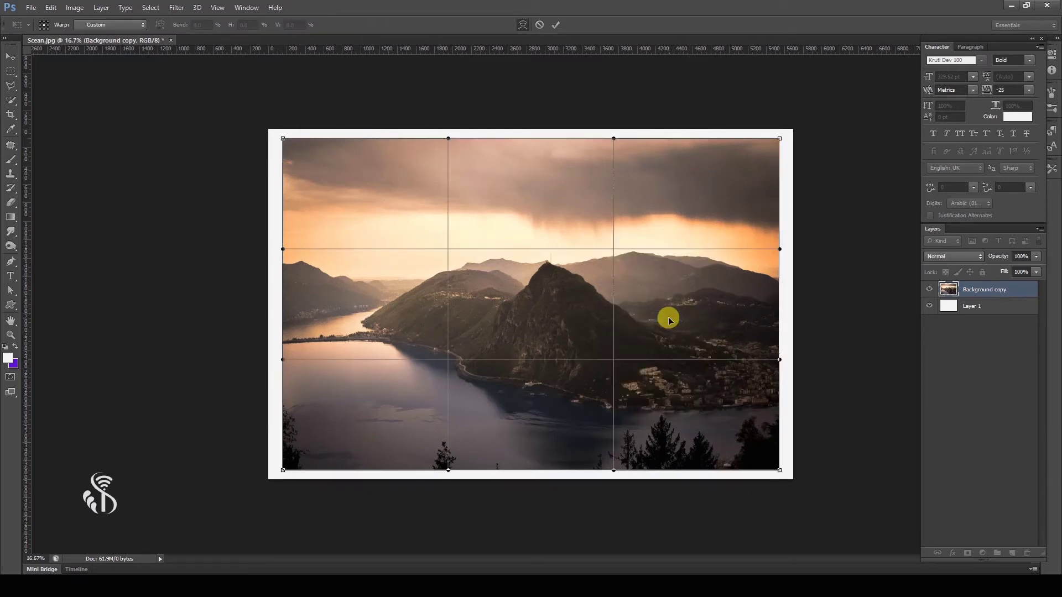
scroll(417, 239, "up", 1)
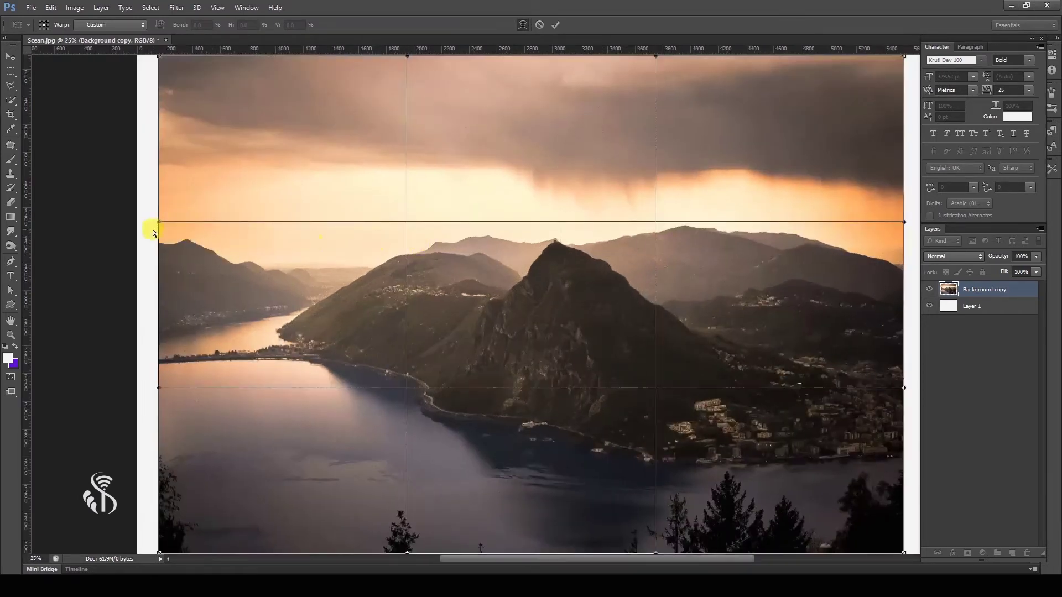
scroll(153, 230, "up", 1)
scroll(174, 239, "up", 1)
left_click_drag(136, 243, 275, 372)
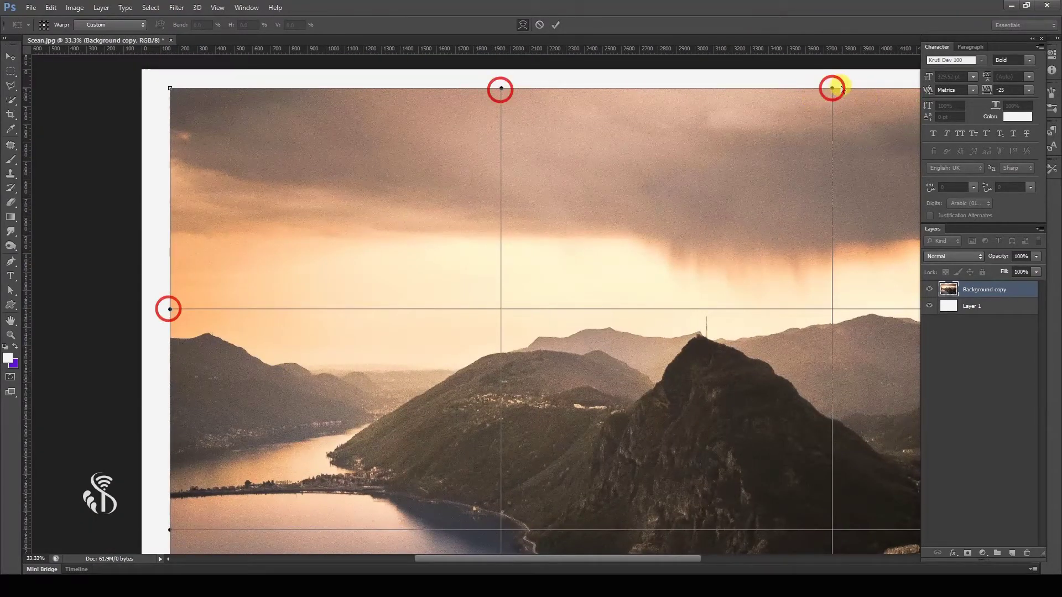
left_click_drag(641, 387, 522, 308)
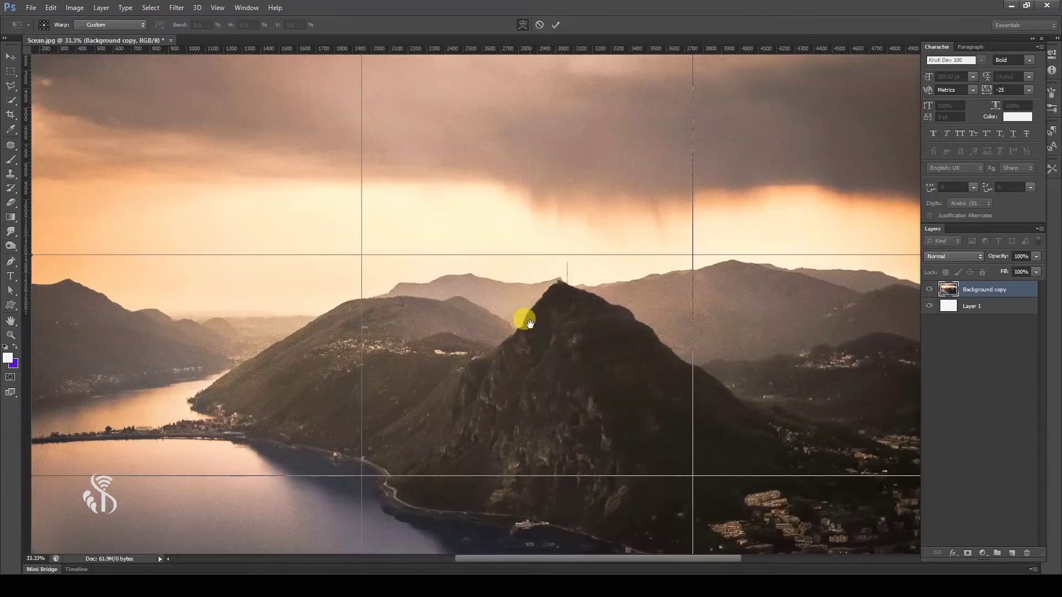
scroll(526, 307, "down", 1)
Step: Curve the photo's left and right edges inward, commit the warp, and close Scean.jpg
left_click_drag(903, 267, 739, 257)
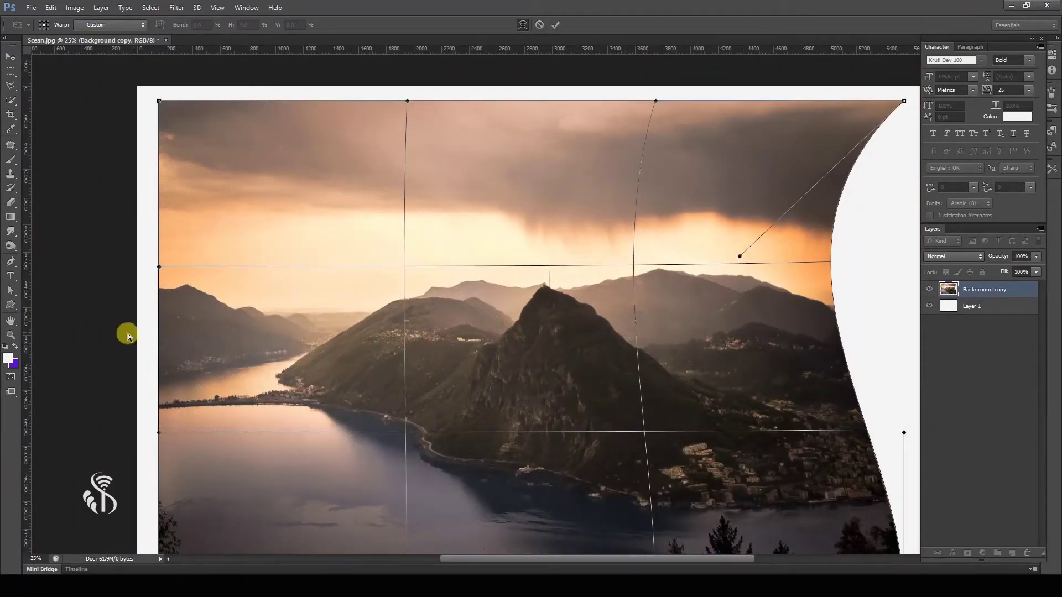
left_click_drag(160, 434, 335, 407)
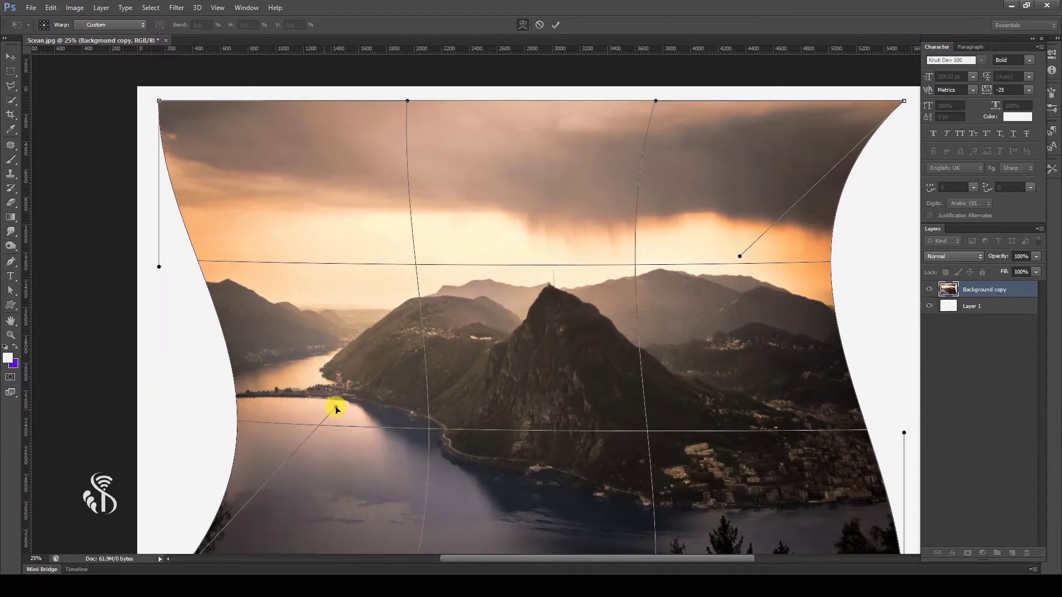
scroll(608, 442, "down", 1)
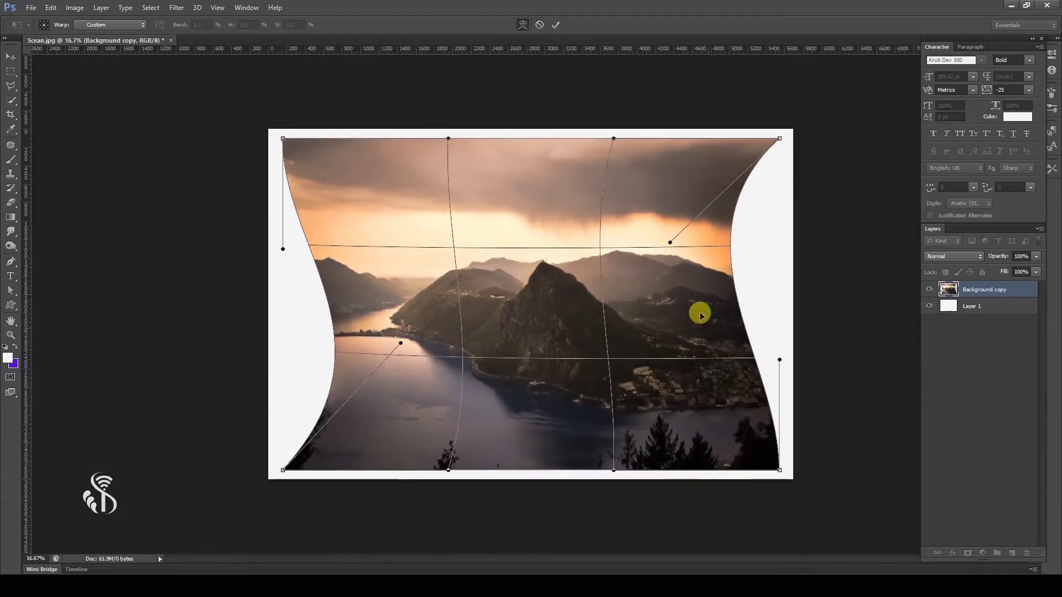
left_click_drag(670, 242, 637, 237)
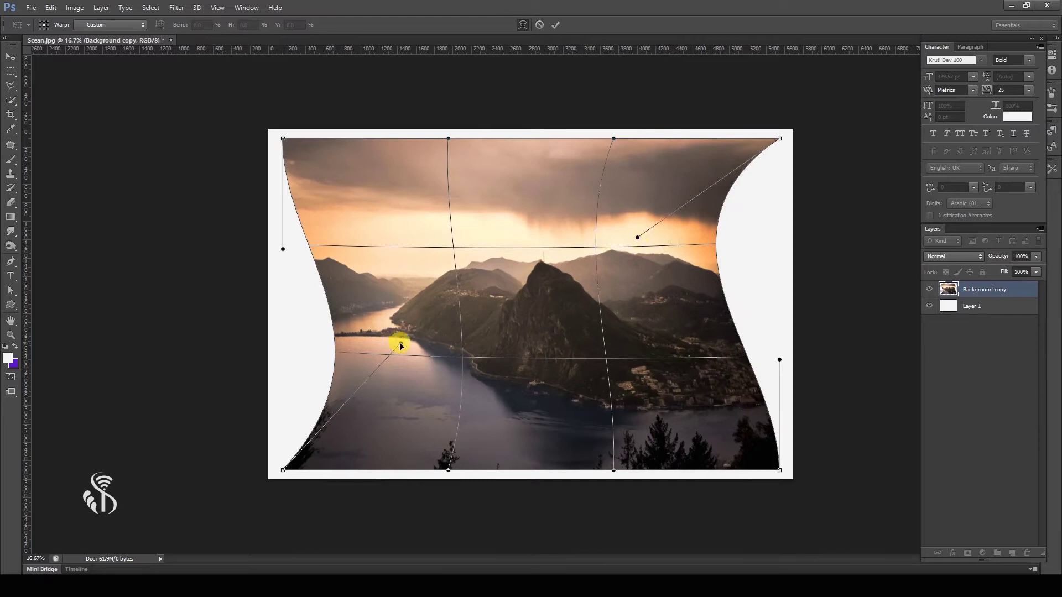
left_click_drag(401, 344, 432, 347)
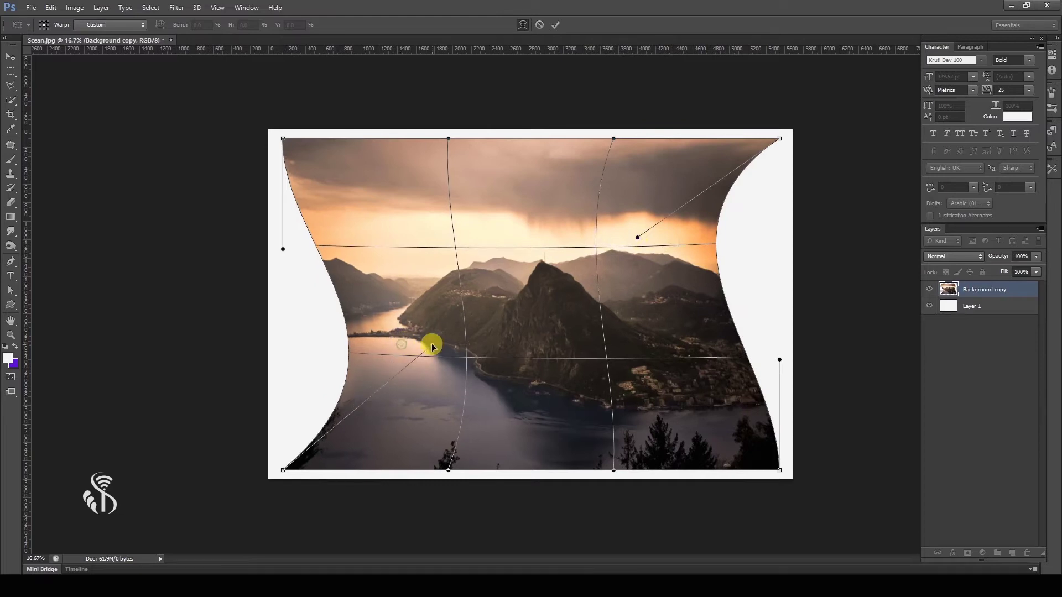
right_click(509, 299)
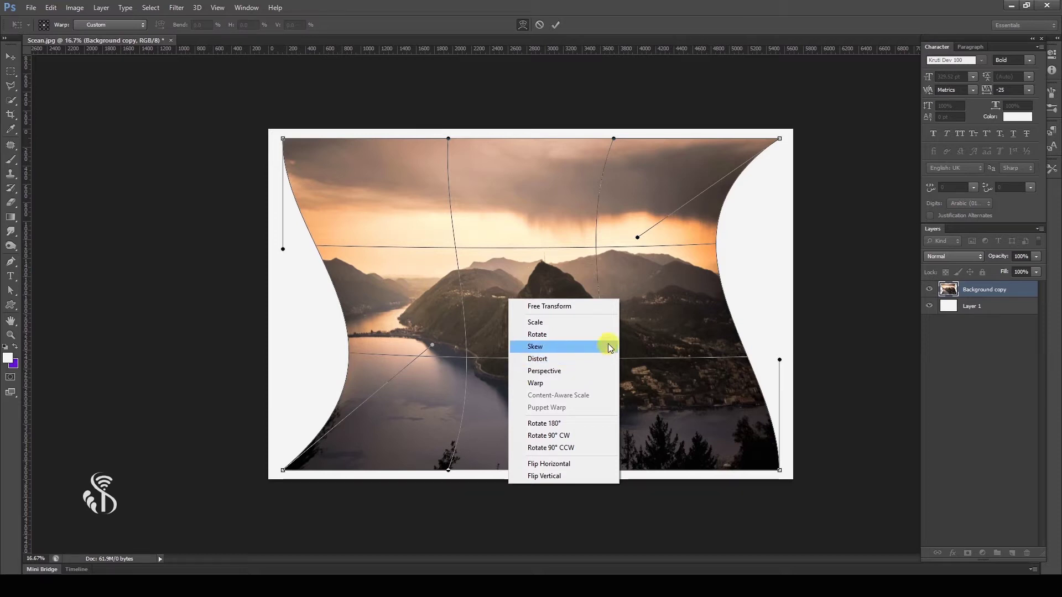
left_click(673, 301)
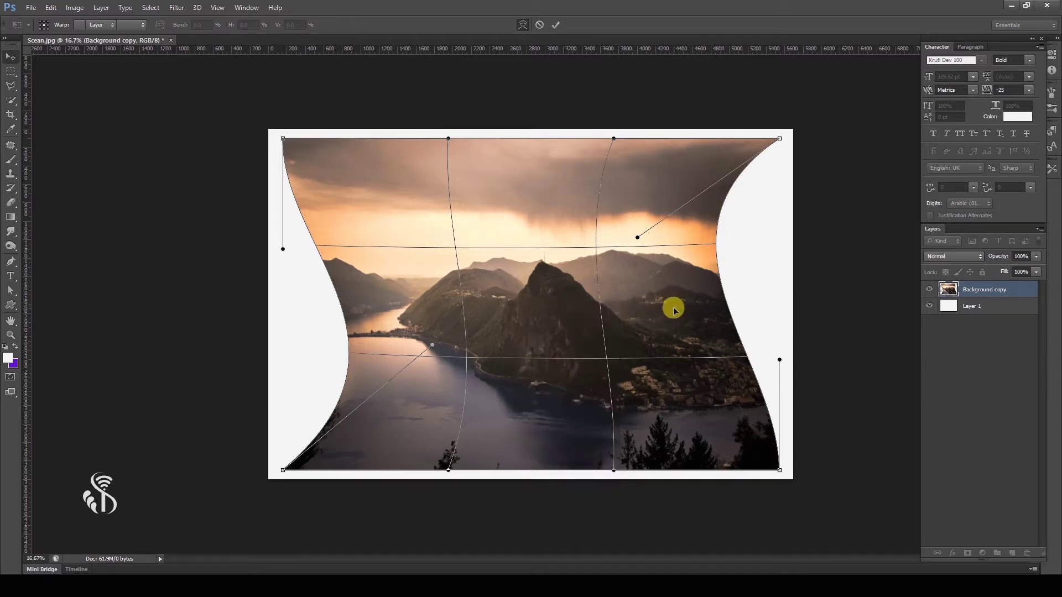
key("Return")
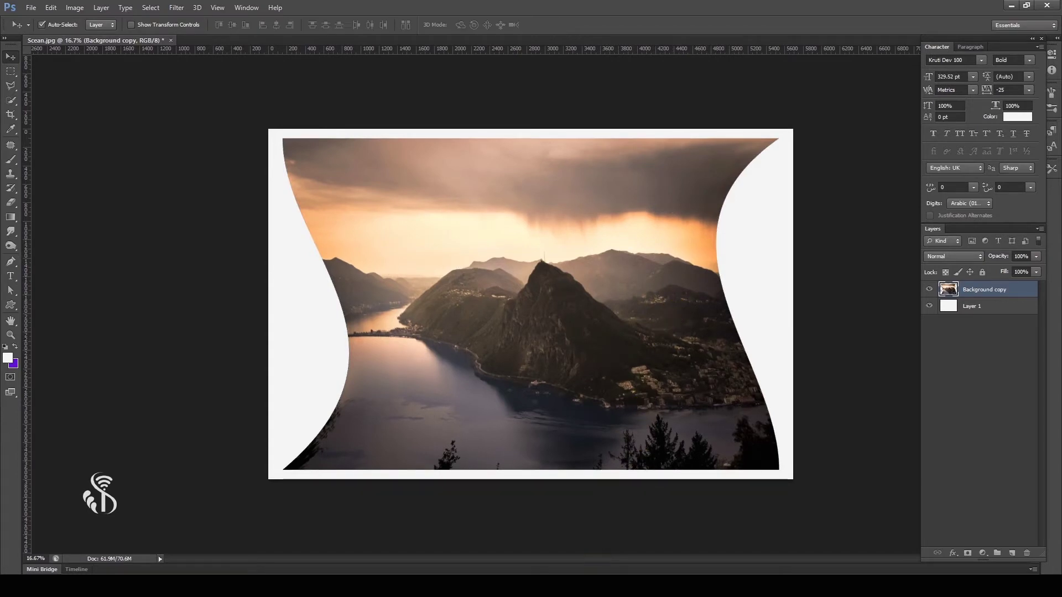
key("ctrl+w")
Step: Open the Scean.jpg landscape photo and the zoom2.jpg phone image
left_click(31, 7)
left_click(34, 29)
left_click(627, 291)
left_click(915, 510)
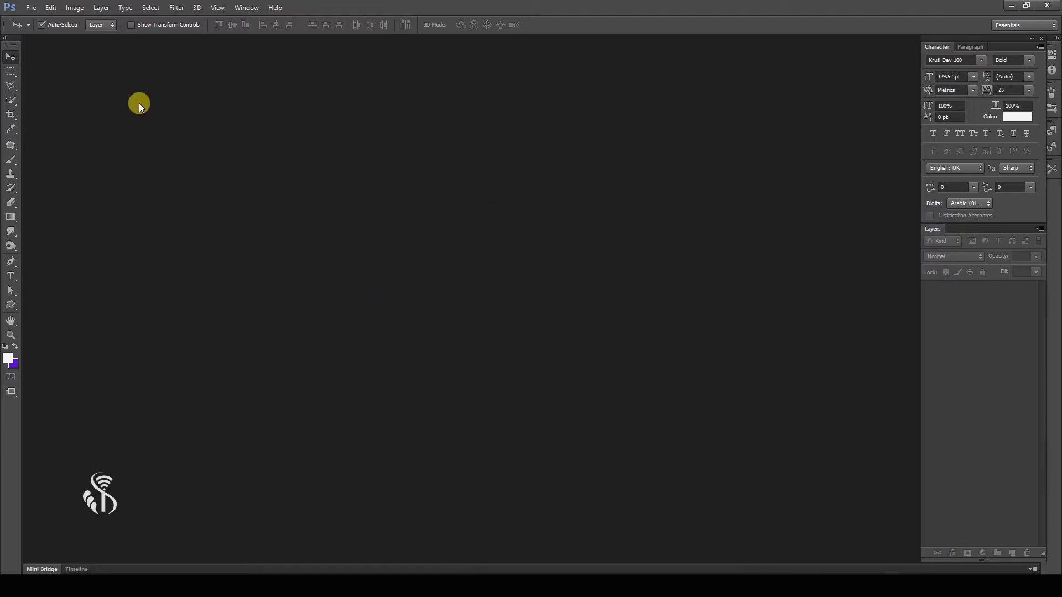
left_click(74, 9)
mouse_move(31, 8)
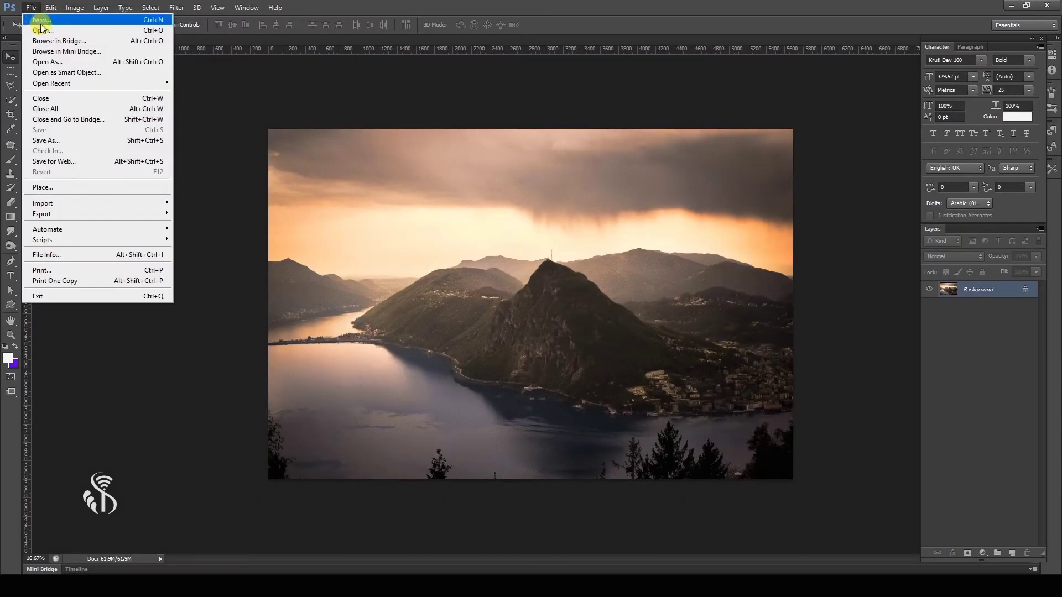
left_click(54, 31)
left_click(685, 291)
left_click(914, 510)
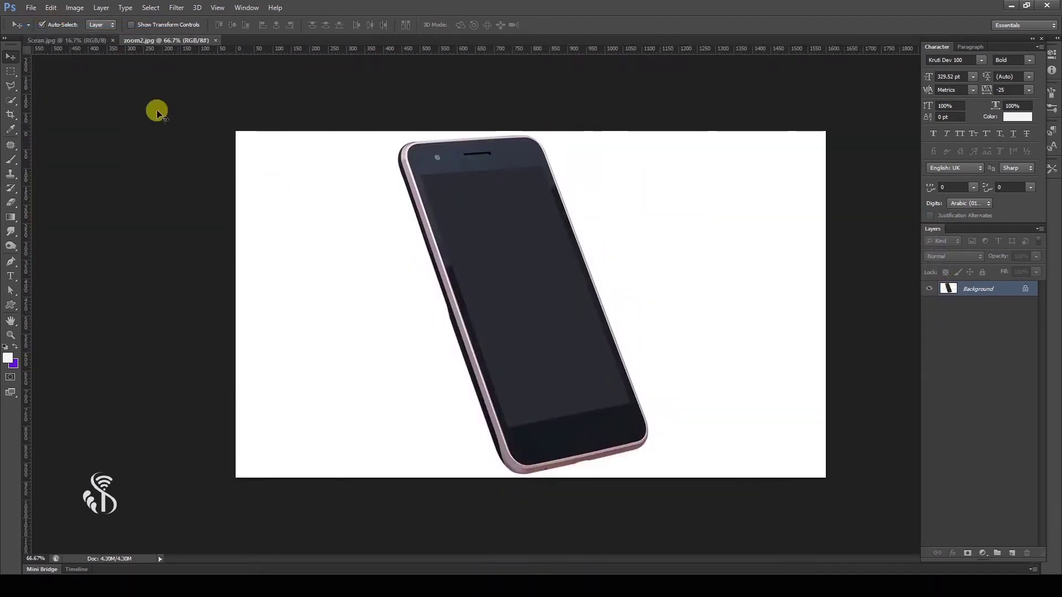
Step: Drag the landscape into zoom2.jpg and scale it down to 24.52%
mouse_move(155, 110)
left_mouse_down()
mouse_move(327, 253)
mouse_move(171, 42)
mouse_move(357, 201)
left_mouse_up()
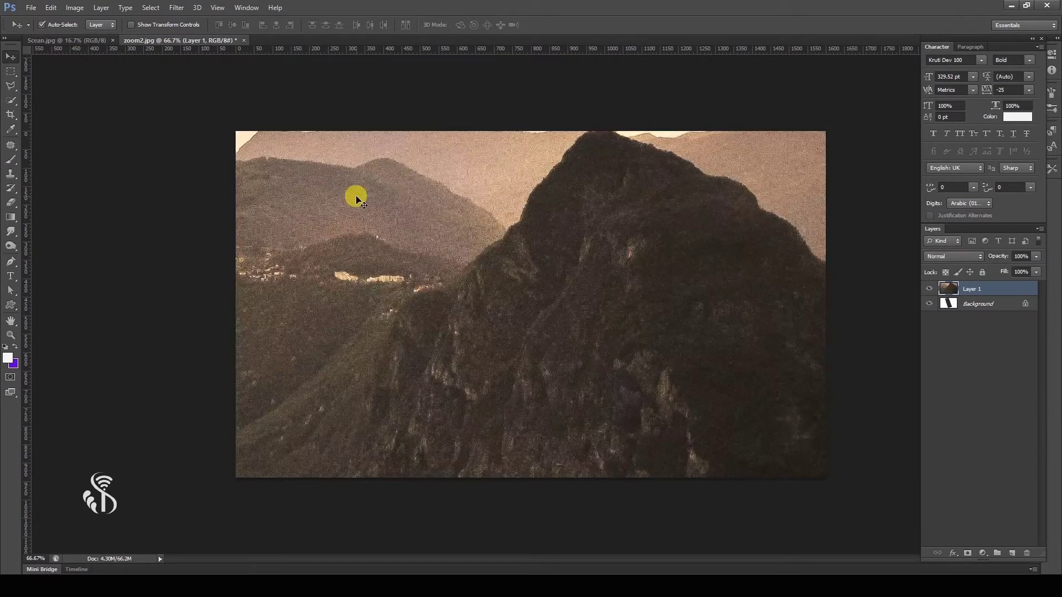
key("ctrl+t")
key("ctrl+minus")
key("ctrl+minus")
key("ctrl+minus")
key("ctrl+minus")
left_click_drag(262, 137, 466, 261)
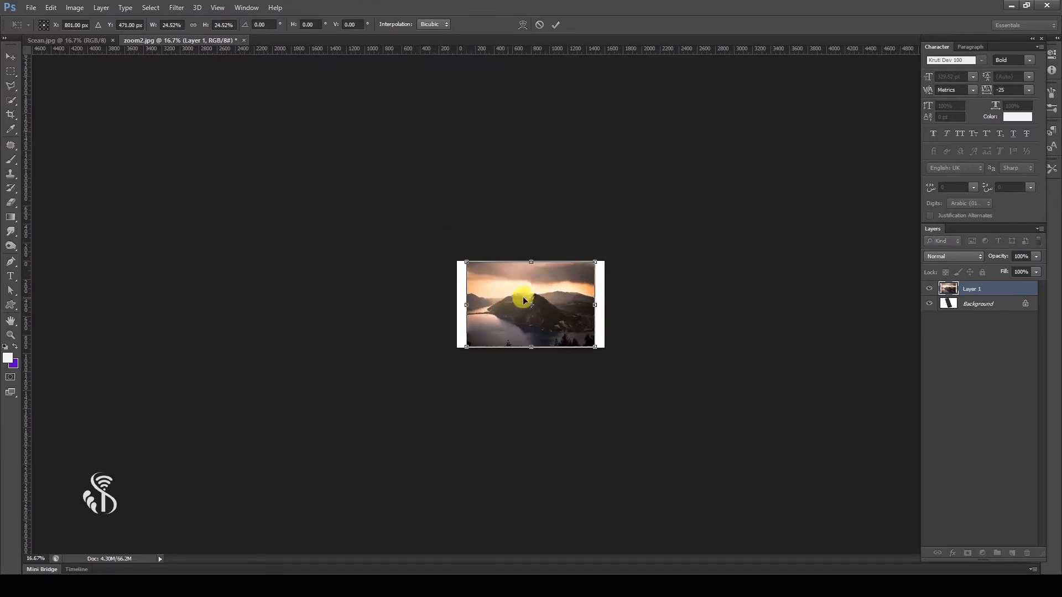
key("Return")
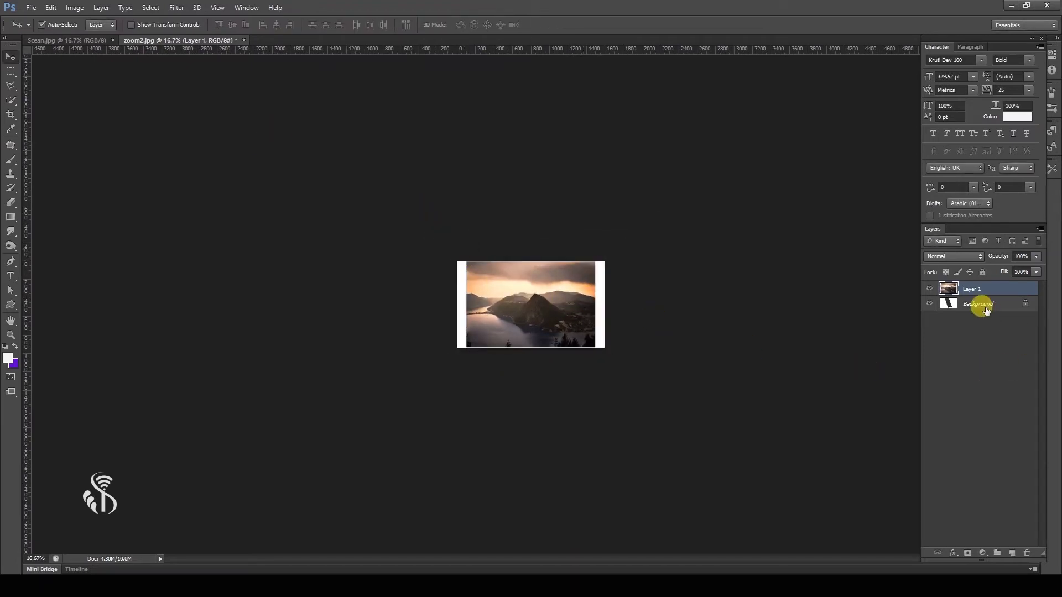
key("ctrl+plus")
key("ctrl+plus")
Step: Hide Layer 1 and trace the phone screen on Background with the Polygonal Lasso
left_click(929, 288)
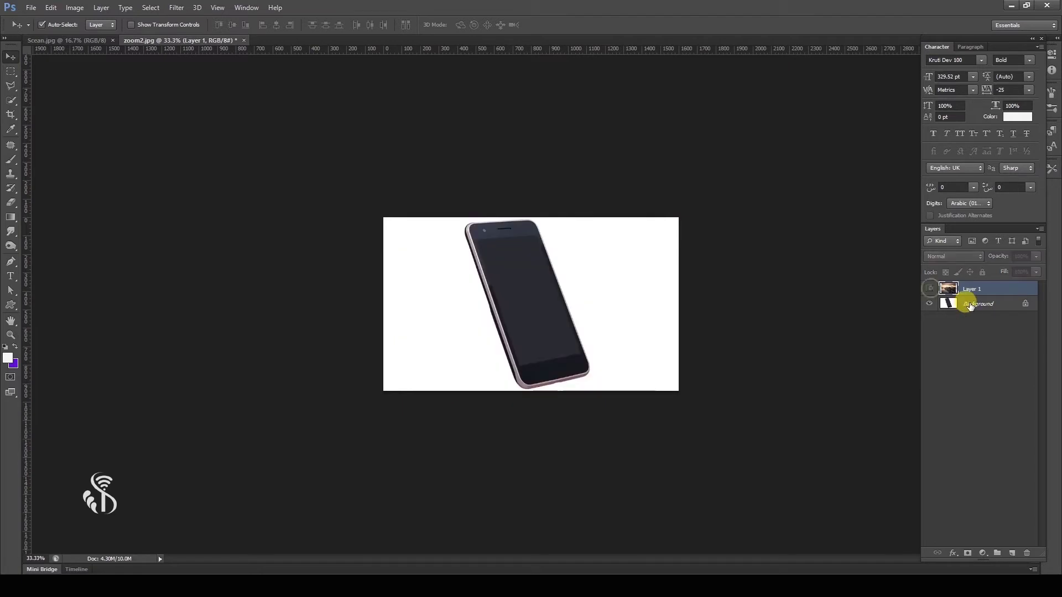
left_click(969, 306)
key("ctrl+1")
left_click(11, 87)
key("ctrl+plus")
left_click(560, 150)
left_click_drag(669, 491, 635, 230)
left_click(675, 289)
left_click(307, 366)
left_click(238, 185)
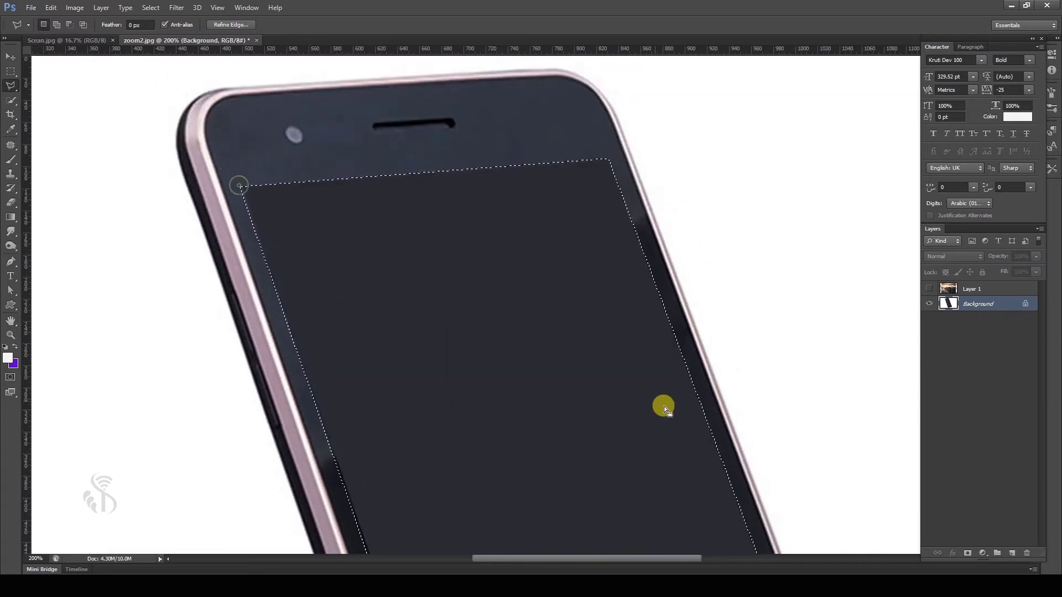
key("ctrl+minus")
key("ctrl+minus")
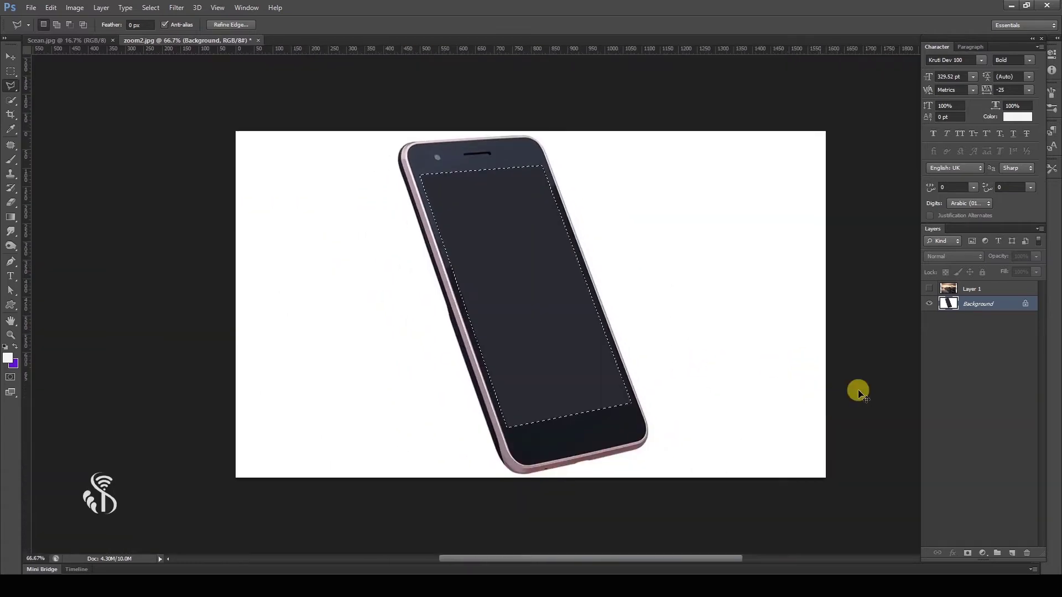
Step: Show Layer 1, mask it to the screen selection, and reposition the landscape inside
left_click(929, 288)
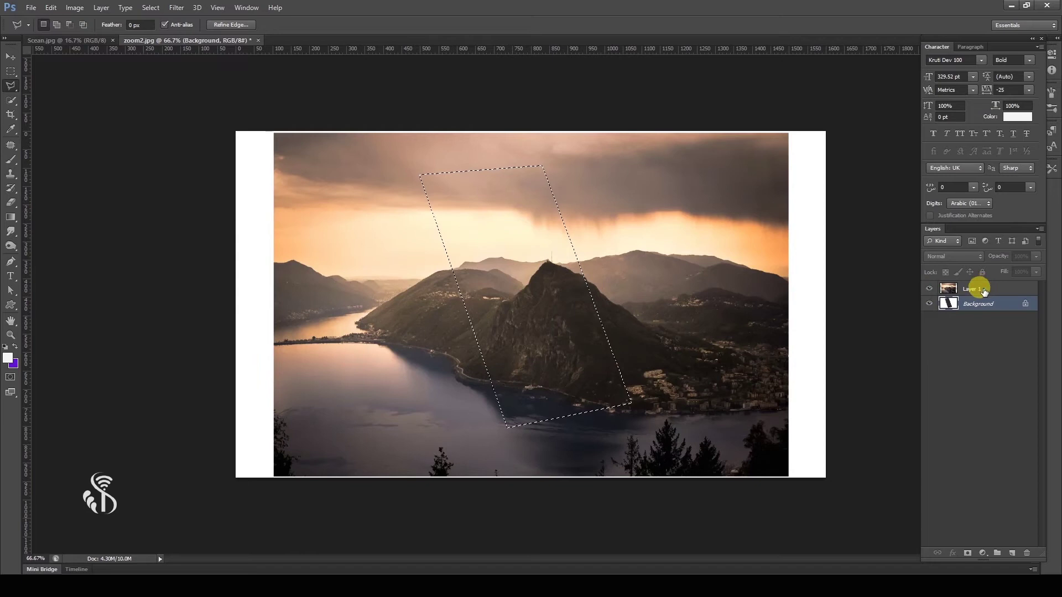
left_click(983, 292)
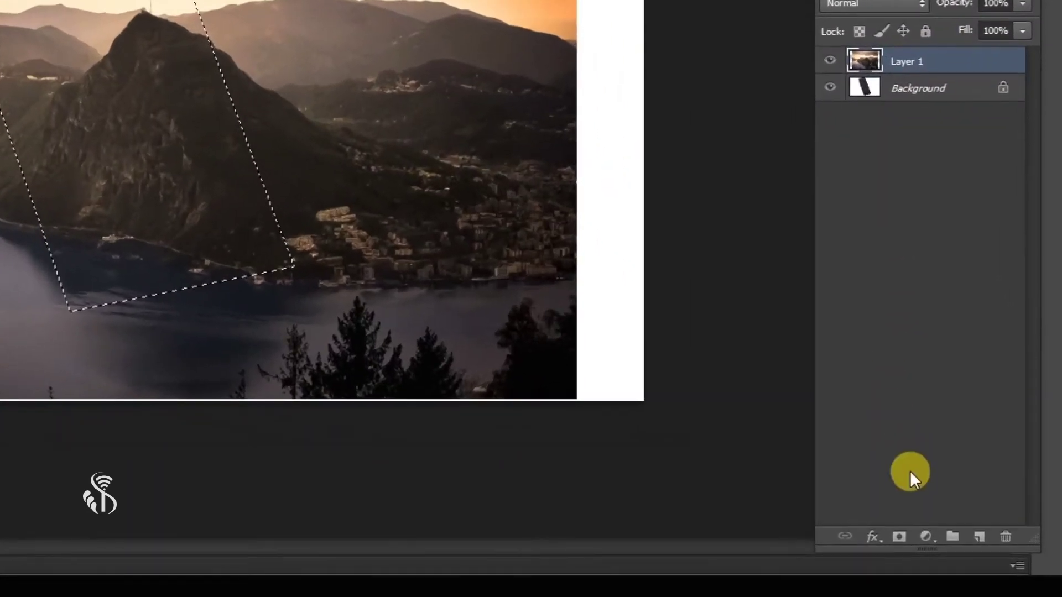
left_click(906, 541)
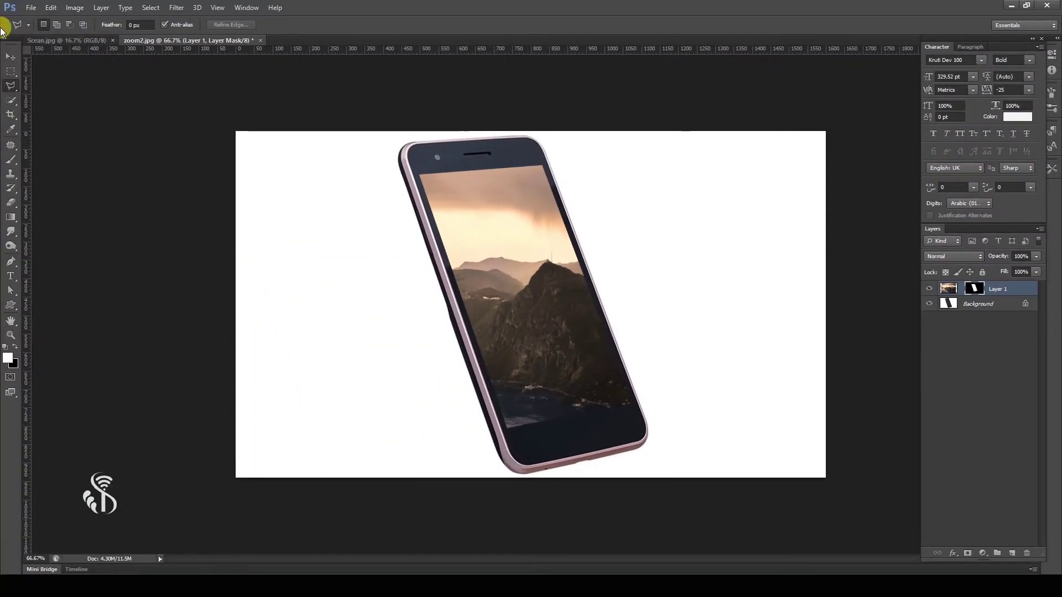
left_click(948, 288)
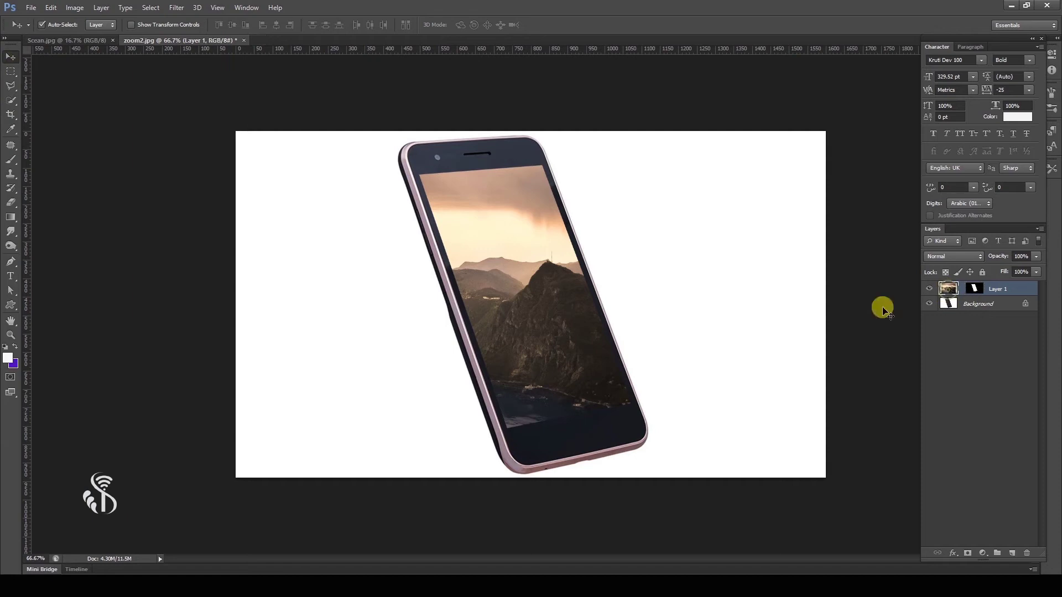
mouse_move(543, 289)
left_mouse_down()
mouse_move(541, 308)
mouse_move(486, 273)
mouse_move(538, 284)
mouse_move(294, 325)
mouse_move(469, 326)
mouse_move(535, 289)
left_mouse_up()
Step: Skew Layer 1's corners to follow the phone's tilt, about -13.82° and 117.86% height
key("ctrl+t")
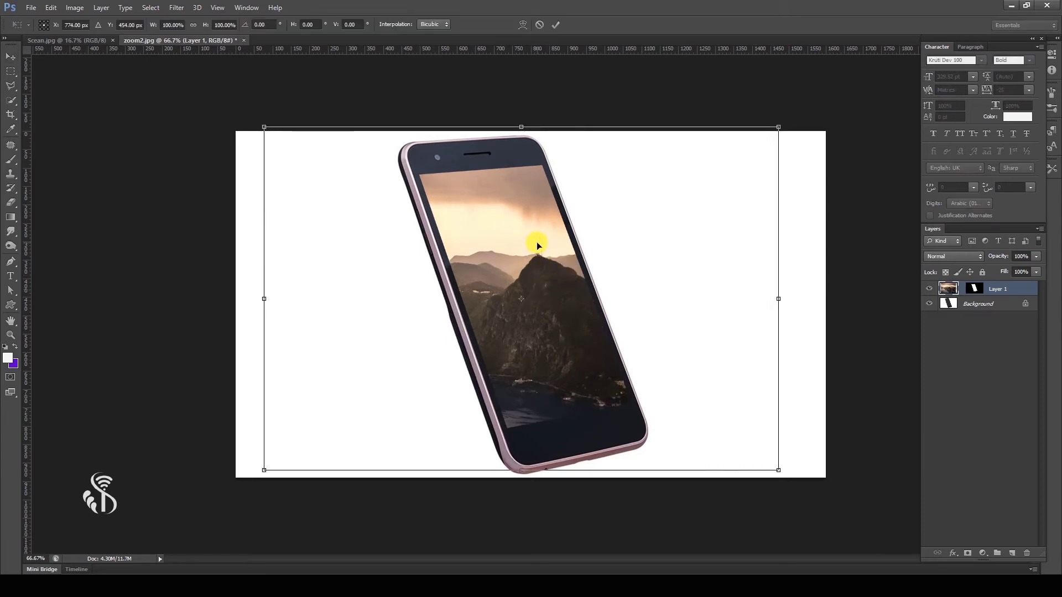
right_click(536, 244)
left_click(578, 291)
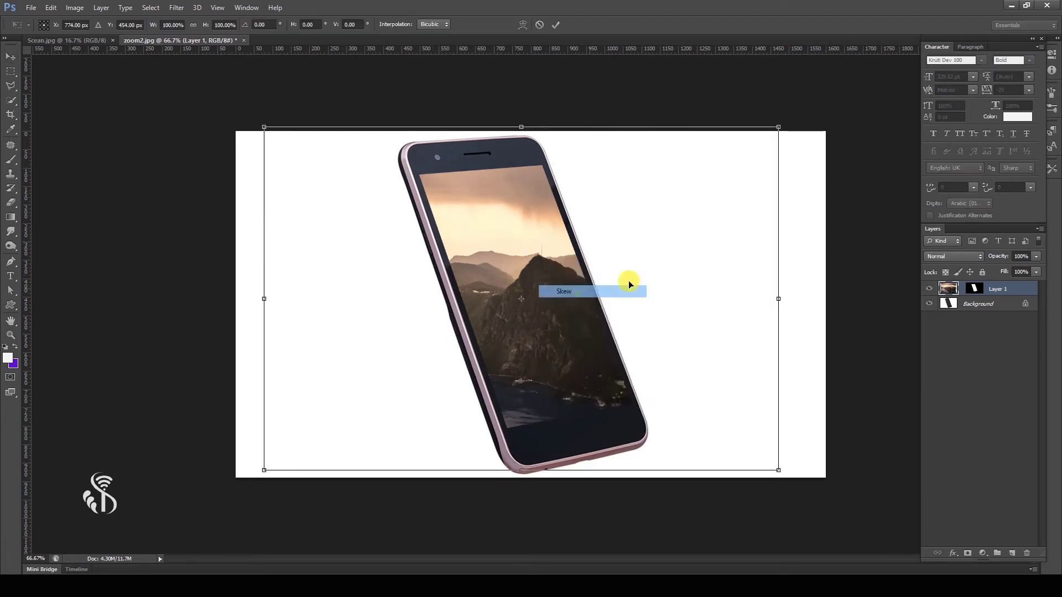
left_click_drag(777, 127, 741, 61)
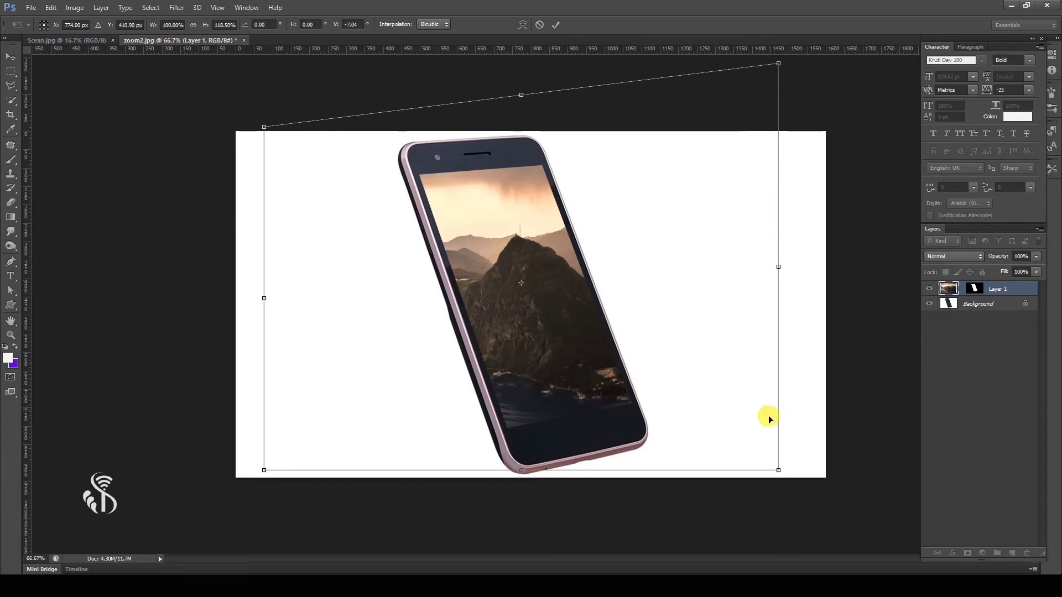
mouse_move(778, 470)
left_mouse_down()
mouse_move(807, 431)
mouse_move(806, 402)
left_mouse_up()
mouse_move(263, 470)
left_mouse_down()
mouse_move(284, 507)
mouse_move(317, 532)
left_mouse_up()
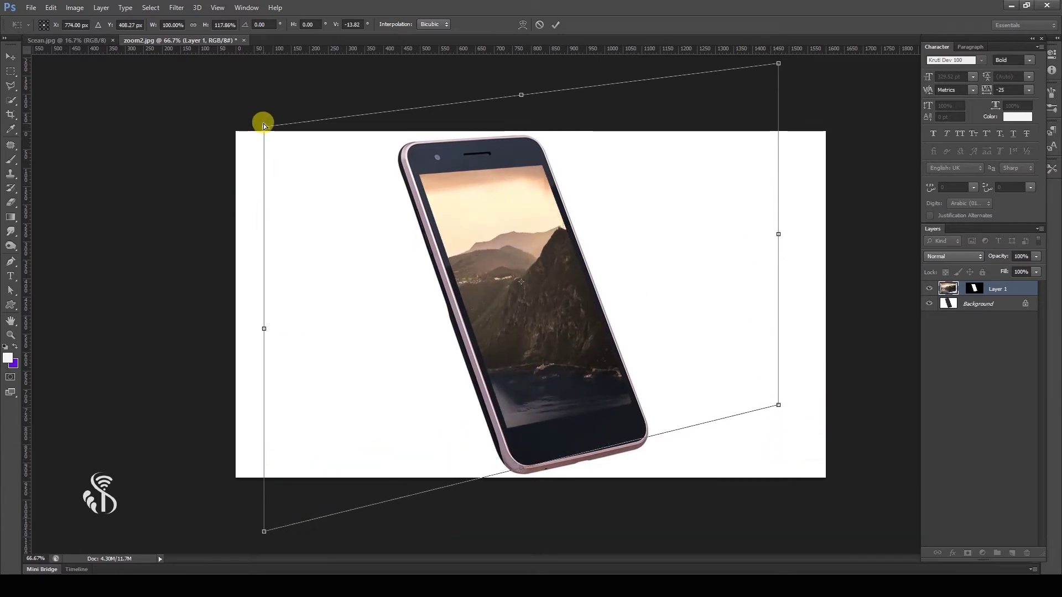
left_click_drag(264, 126, 208, 142)
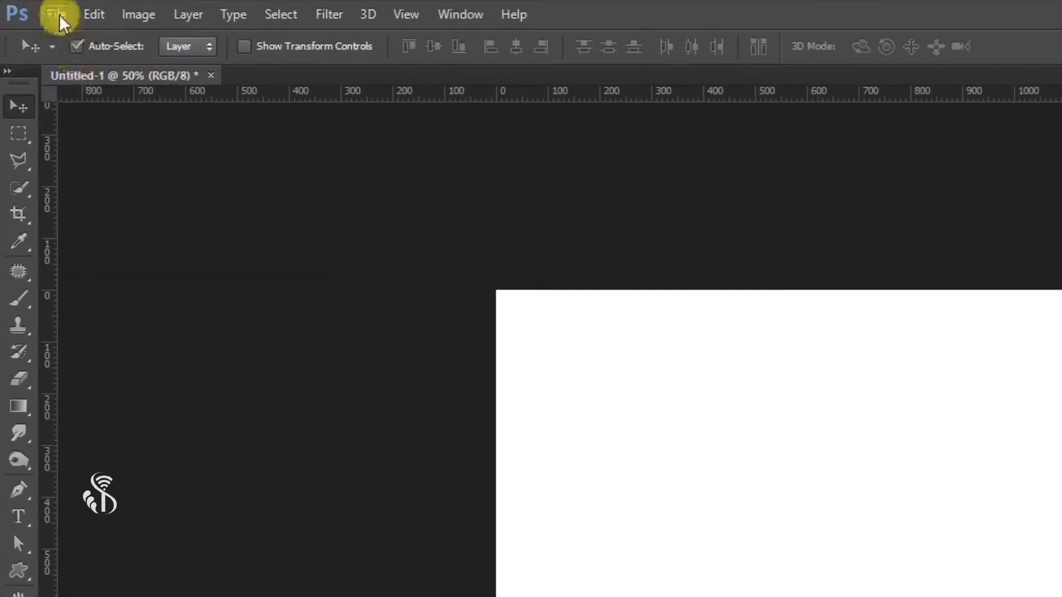
Step: Open the Scean.jpg landscape photo from the open-file dialog
left_click(31, 7)
left_click(72, 31)
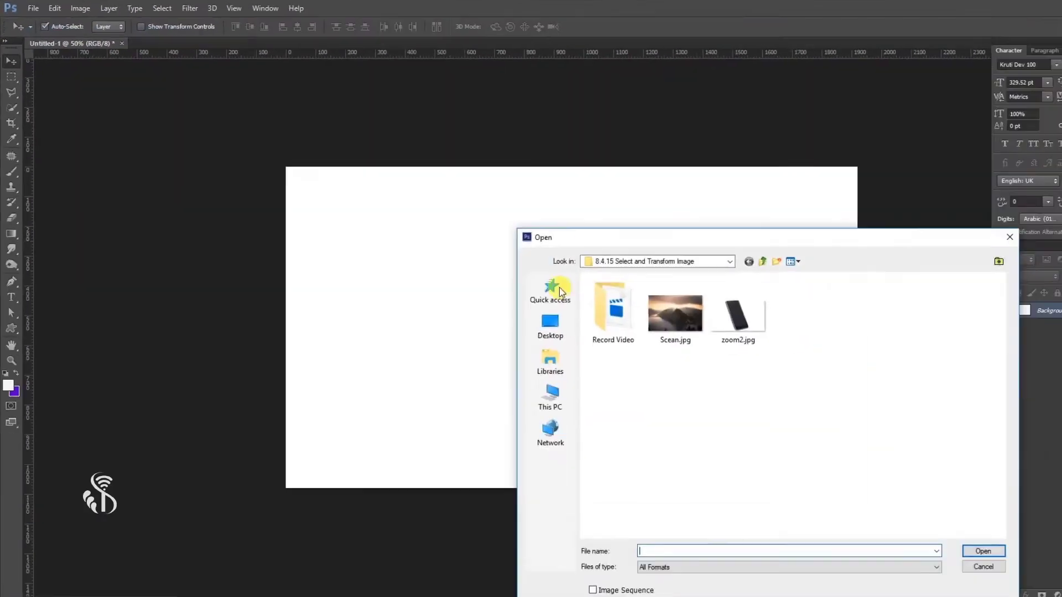
left_click(676, 244)
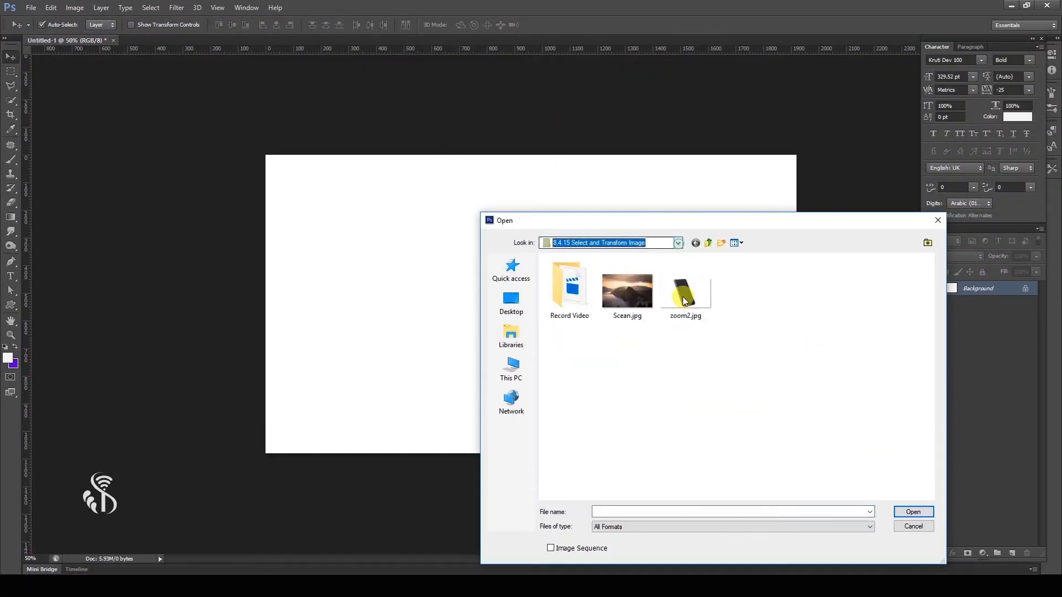
left_click(628, 306)
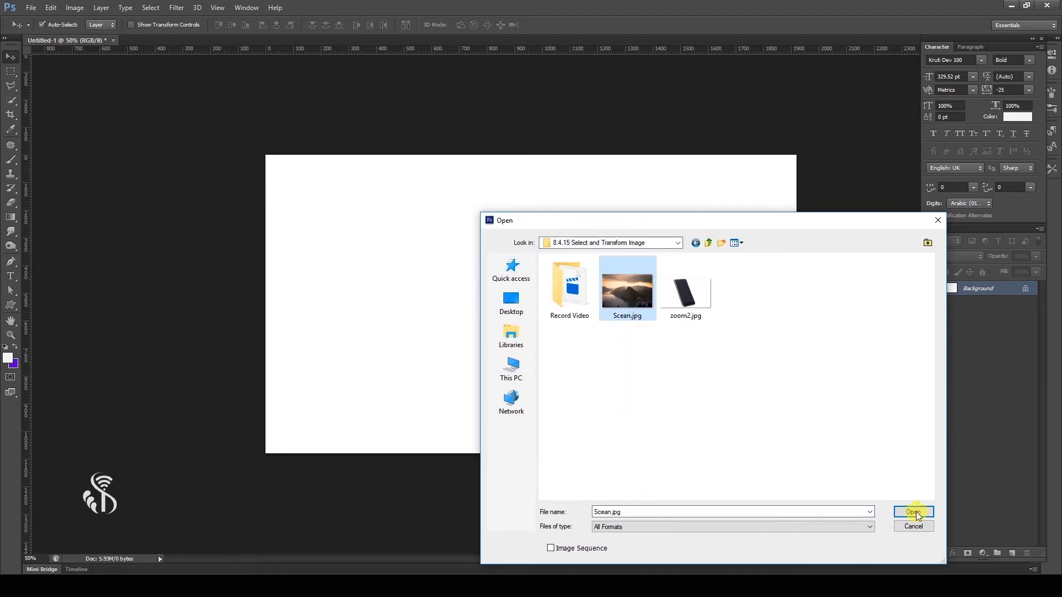
left_click(914, 511)
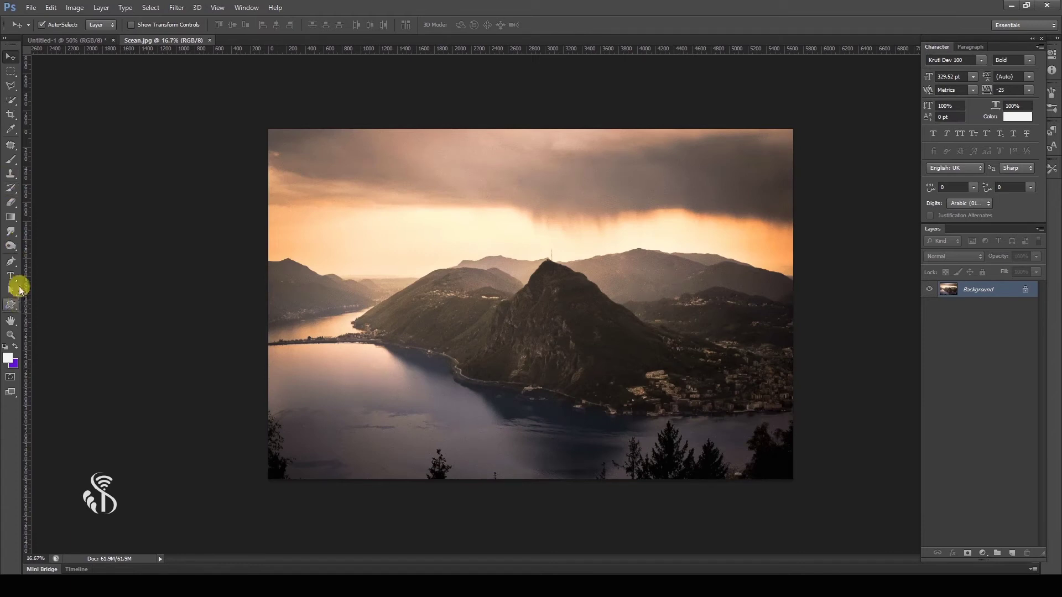
Step: With the Pen tool, magnify the mountain and start a path at its shoreline
left_click(10, 261)
key("ctrl+plus")
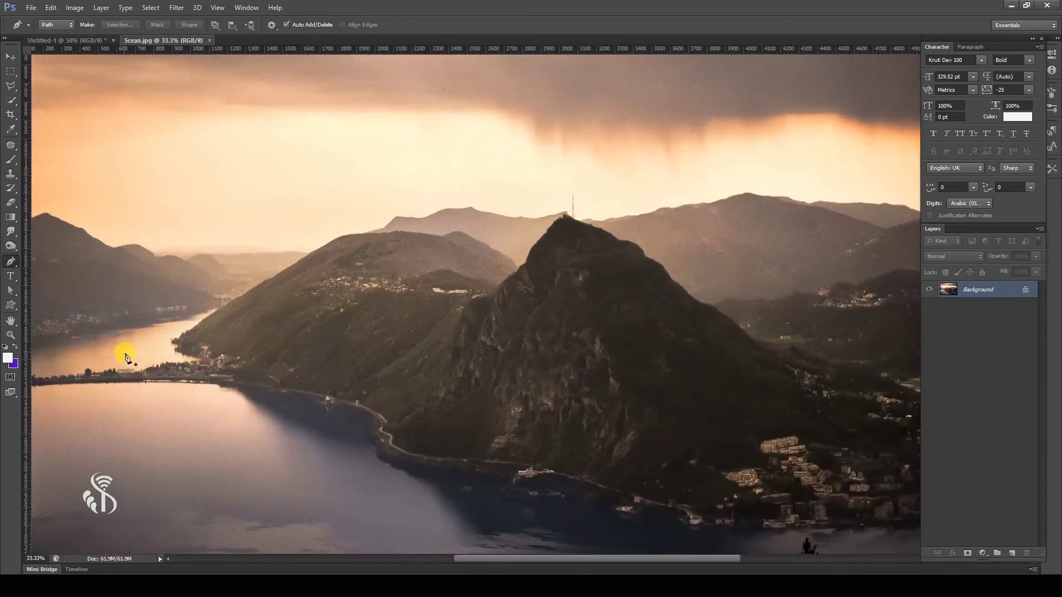
key("ctrl+plus")
key("ctrl+plus")
left_click_drag(266, 381, 402, 412)
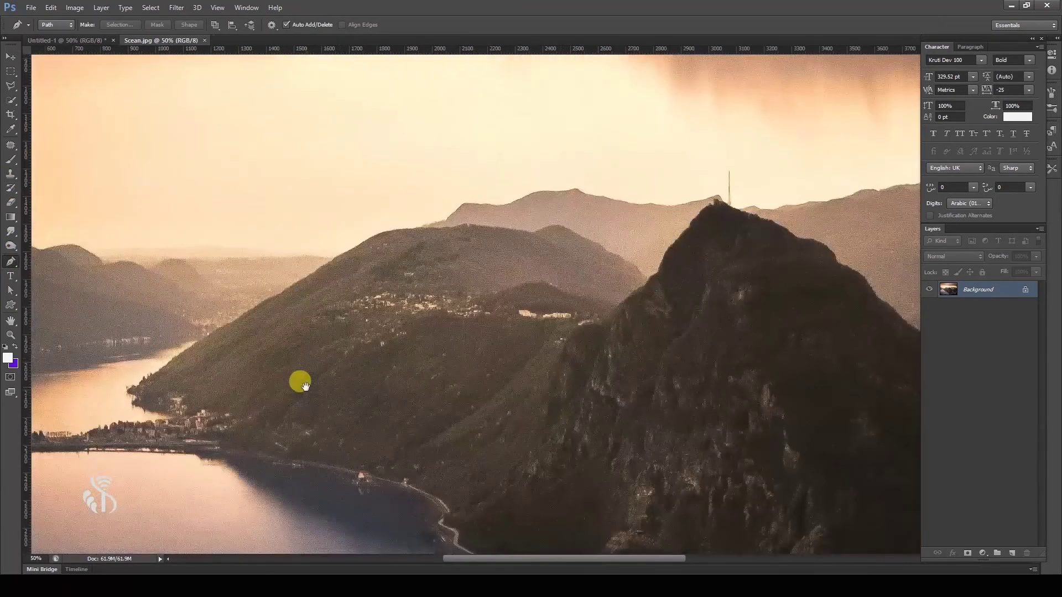
left_click(131, 390)
Step: Place pen anchors along the mountain ridge, down its side, and back along the shoreline
left_click(481, 224)
left_click(618, 253)
left_click(657, 270)
left_click(678, 242)
left_click(823, 260)
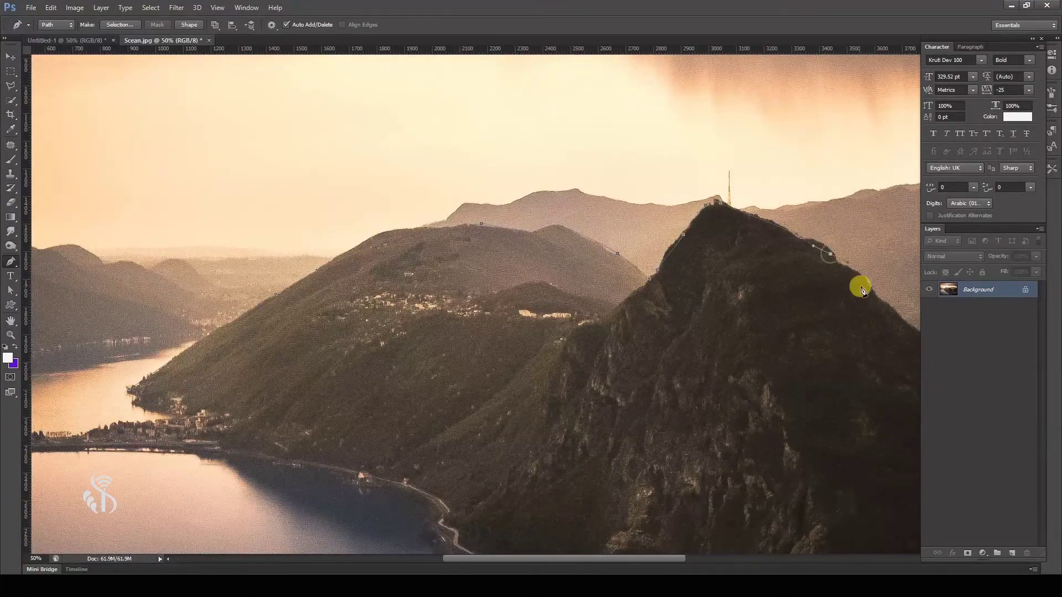
left_click_drag(858, 285, 549, 206)
left_click(652, 376)
left_click(531, 428)
left_click_drag(597, 415, 579, 412)
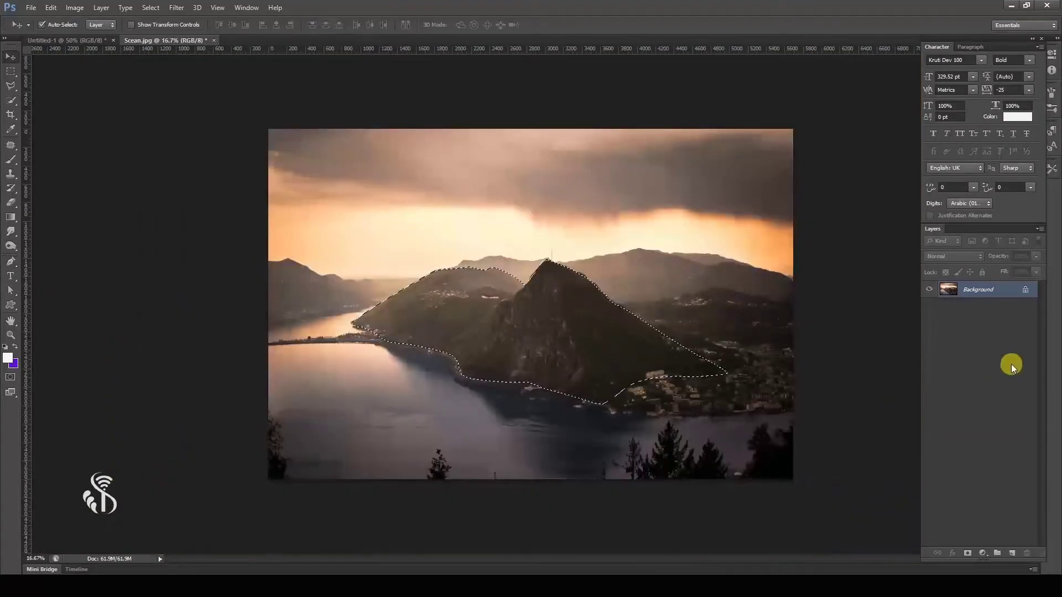
Step: Copy the traced mountain to a new layer, hide Background, and drag it into Untitled-1
key("ctrl+j")
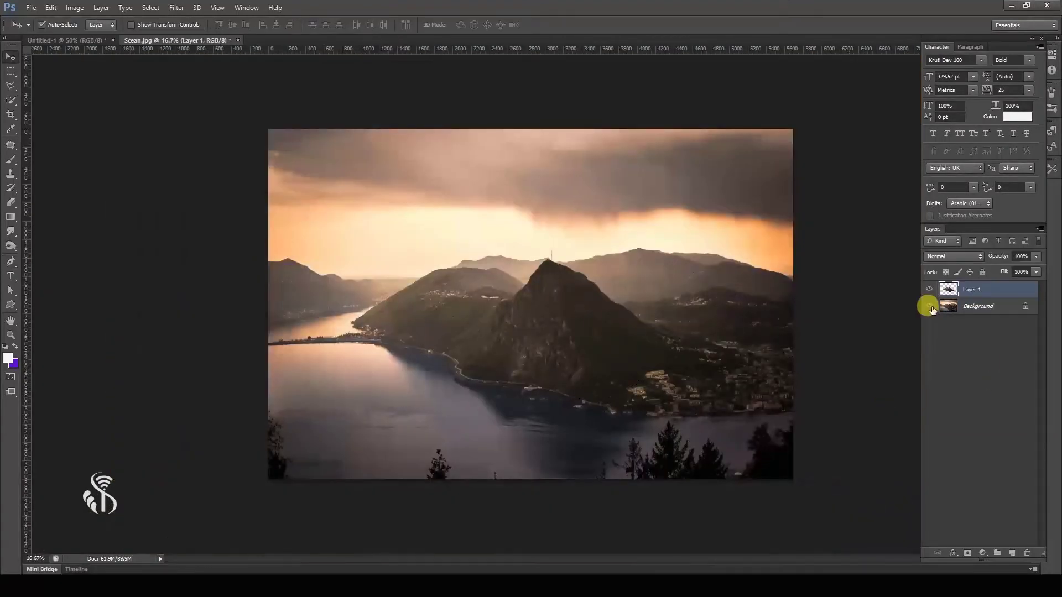
left_click(929, 306)
mouse_move(507, 311)
left_mouse_down()
mouse_move(184, 113)
mouse_move(586, 336)
left_mouse_up()
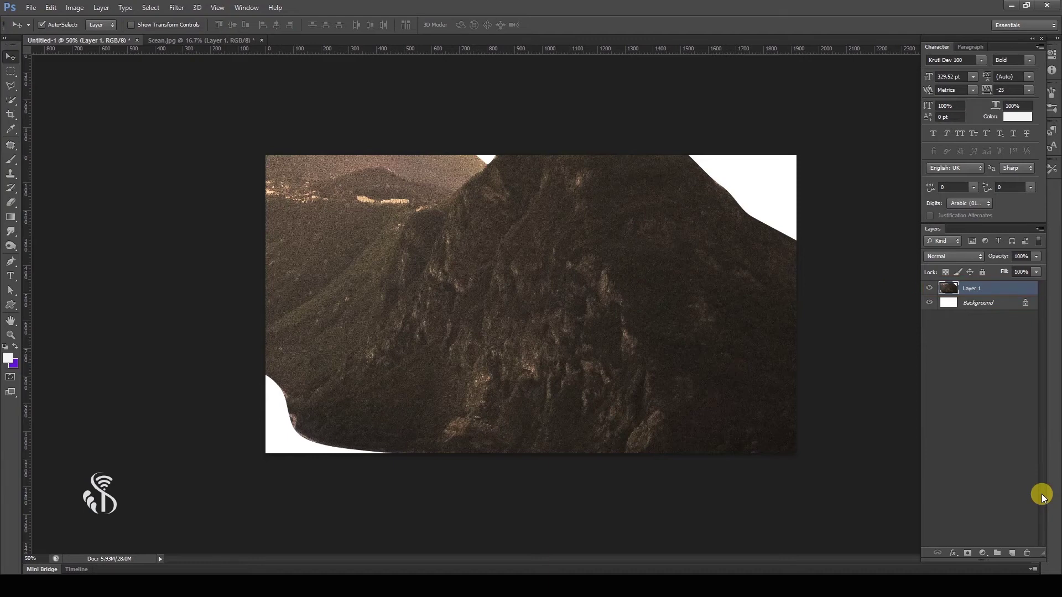
key("ctrl+plus")
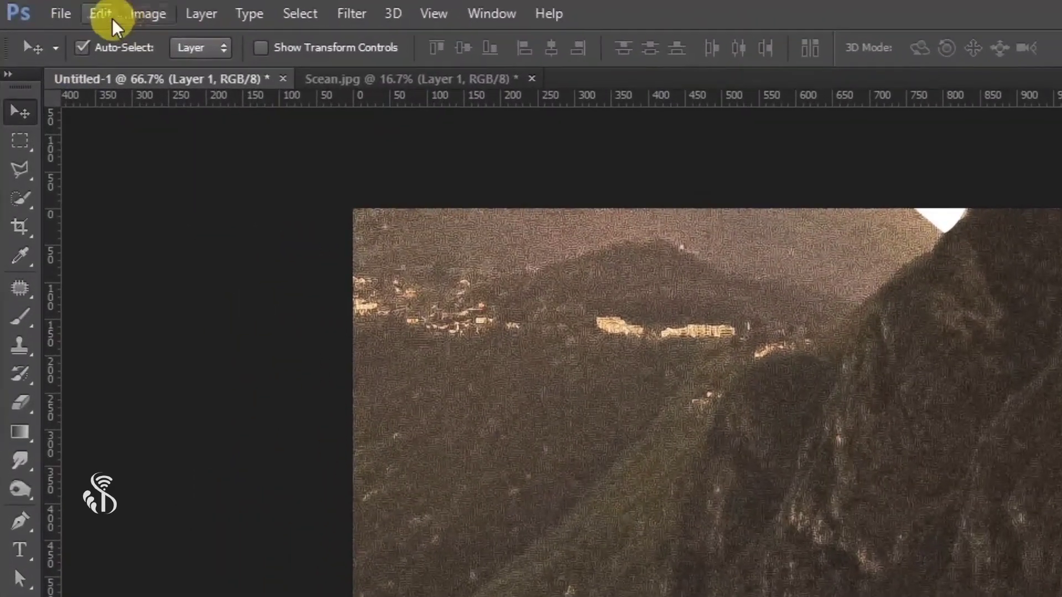
left_click(53, 9)
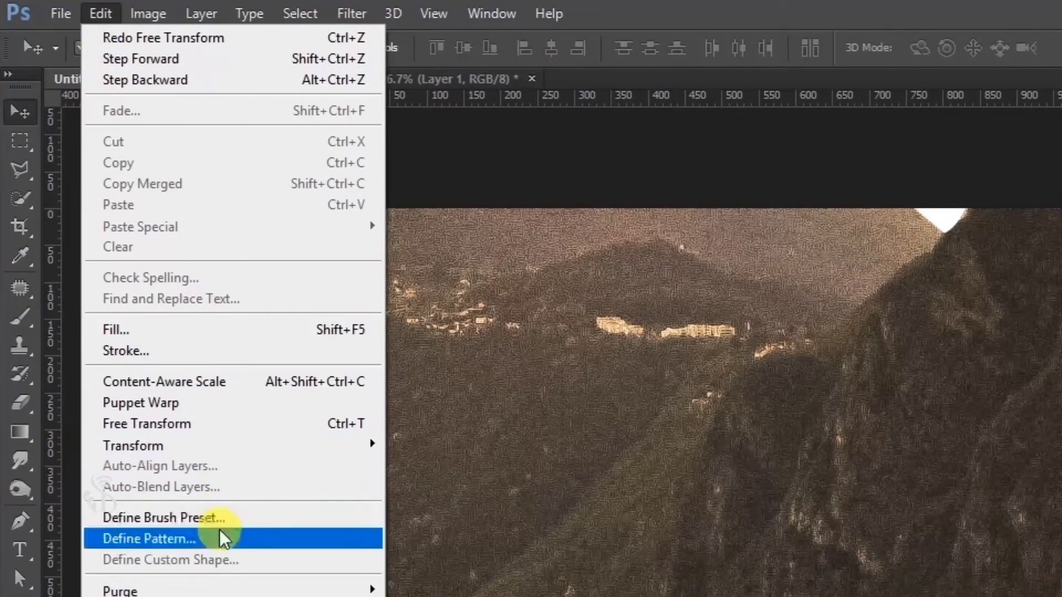
Step: Free Transform the mountain cut-out down to about 46% and commit it
left_click(217, 421)
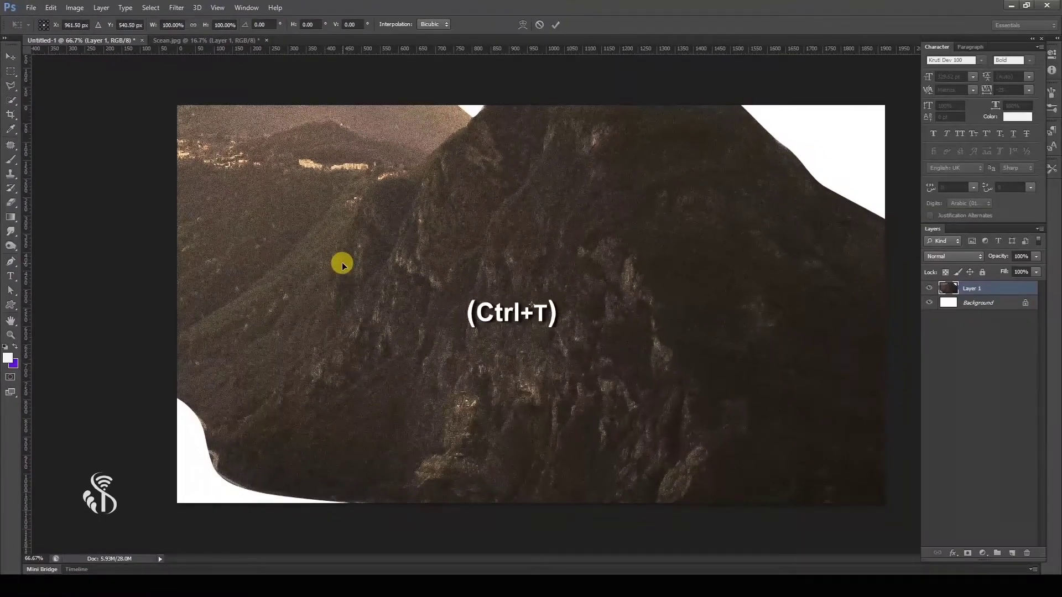
key("ctrl+minus")
key("ctrl+minus")
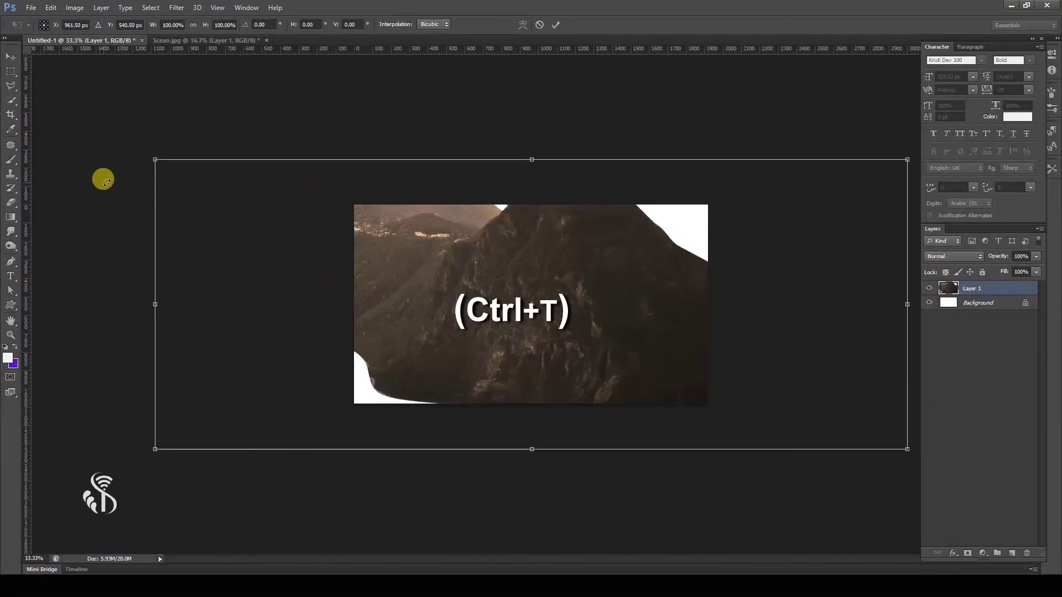
left_click_drag(148, 160, 353, 234)
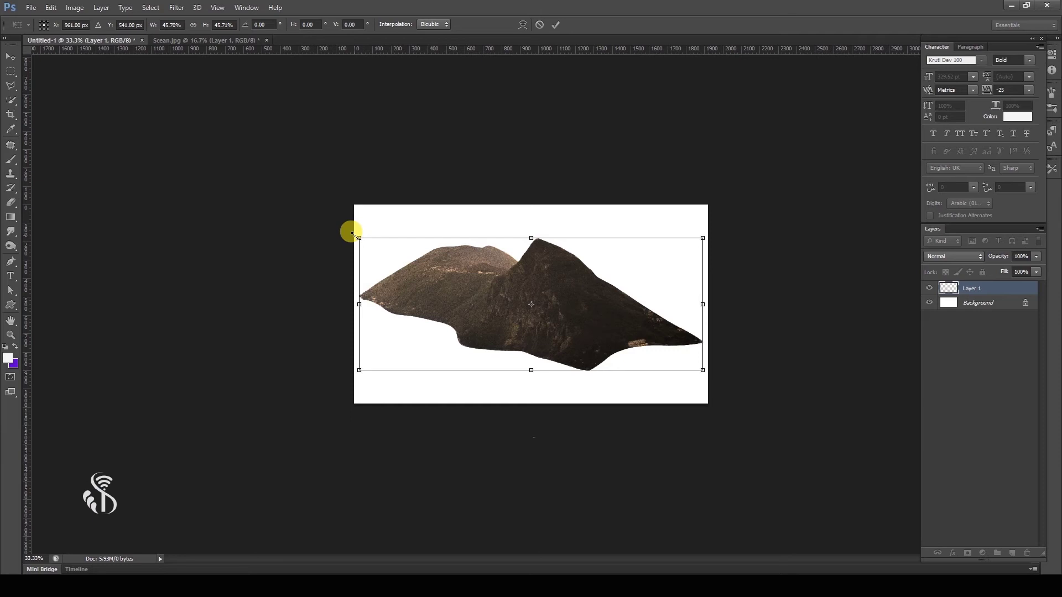
key("Return")
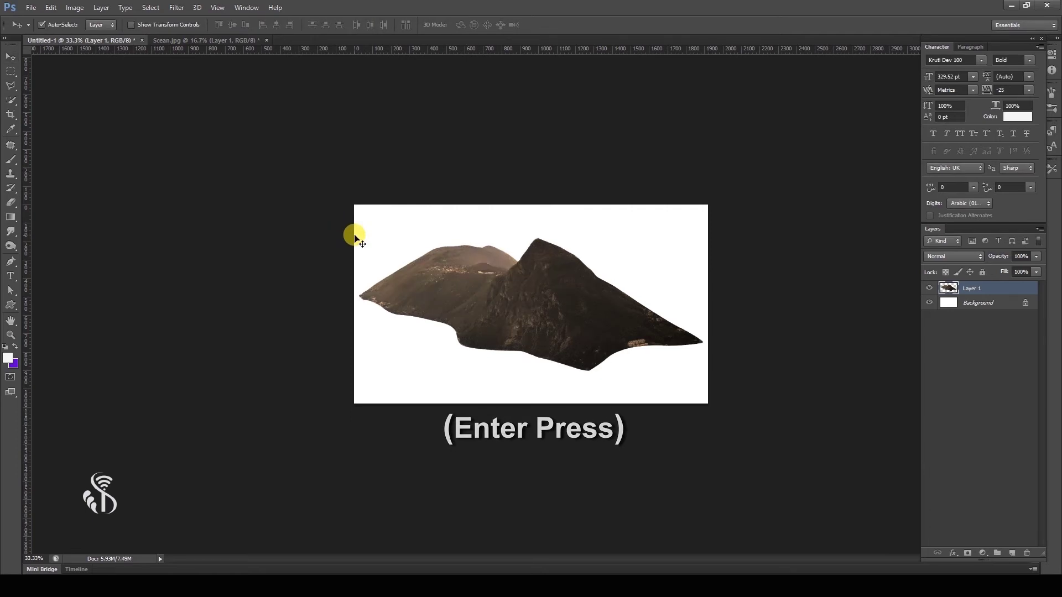
key("ctrl+t")
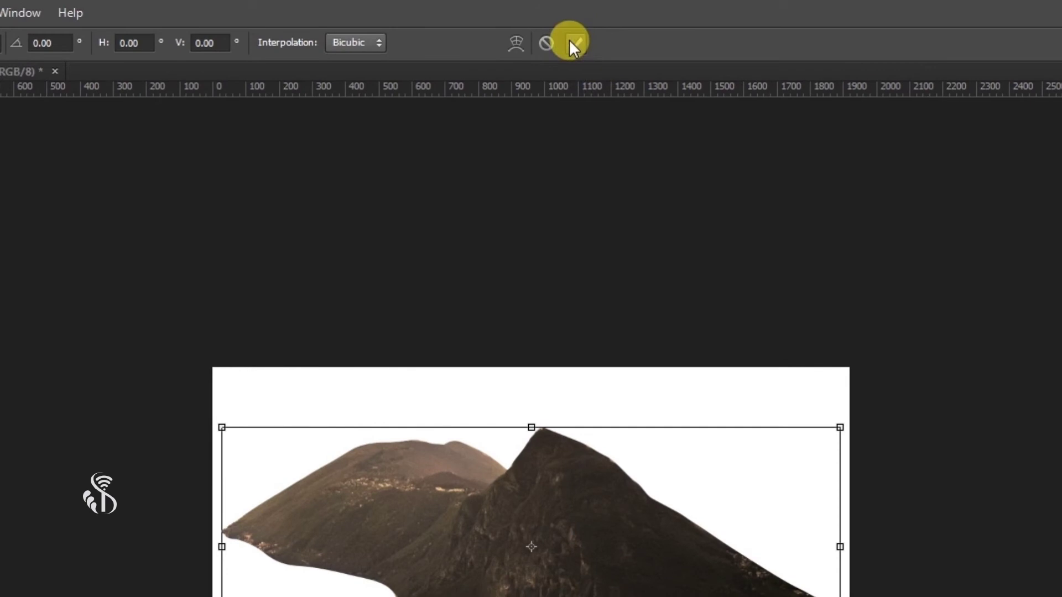
left_click(573, 43)
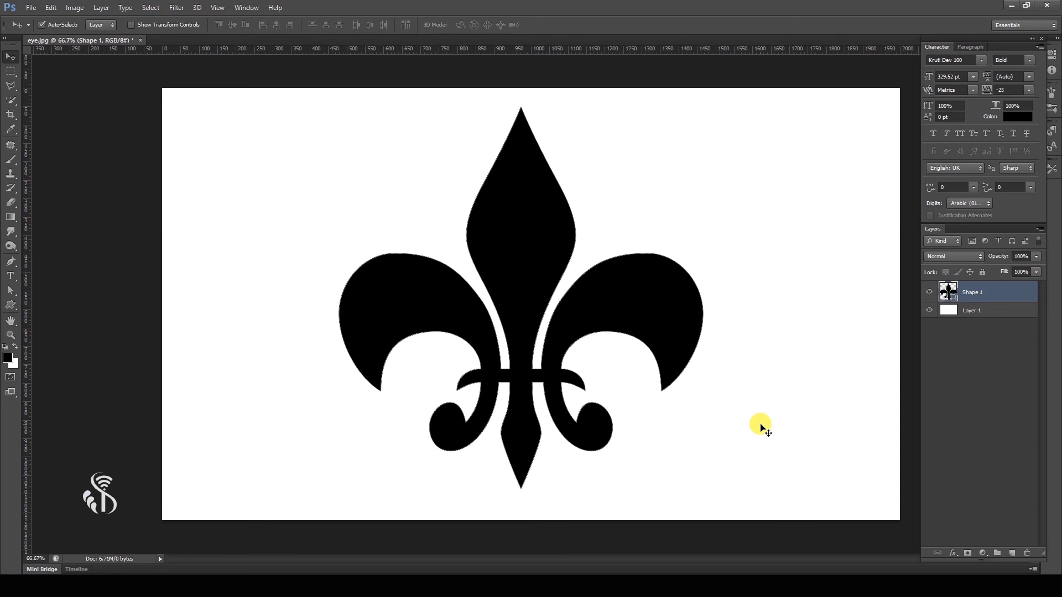
key("ctrl+plus")
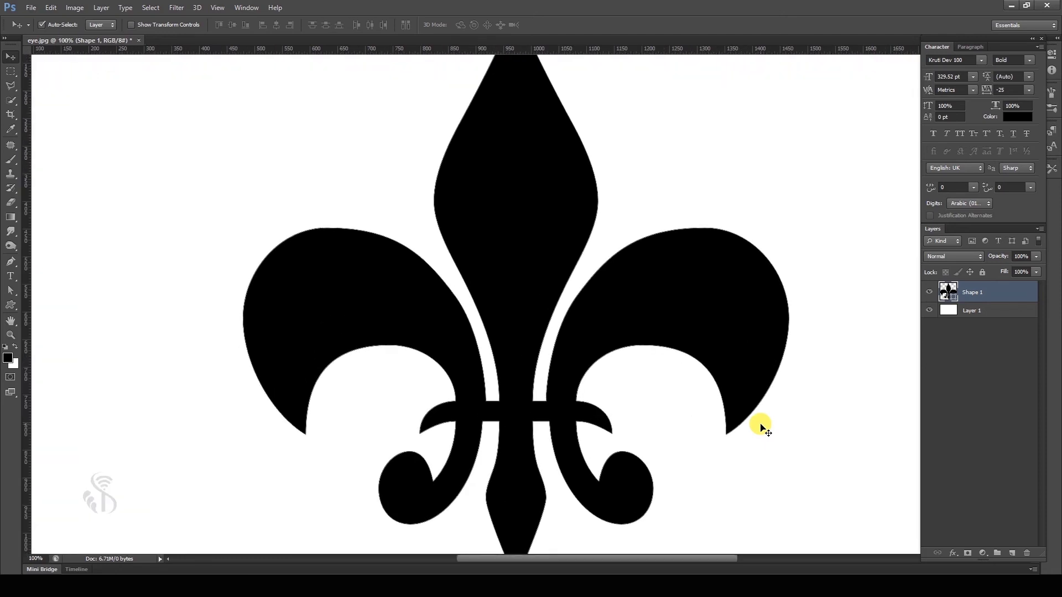
scroll(760, 426, "up", 2)
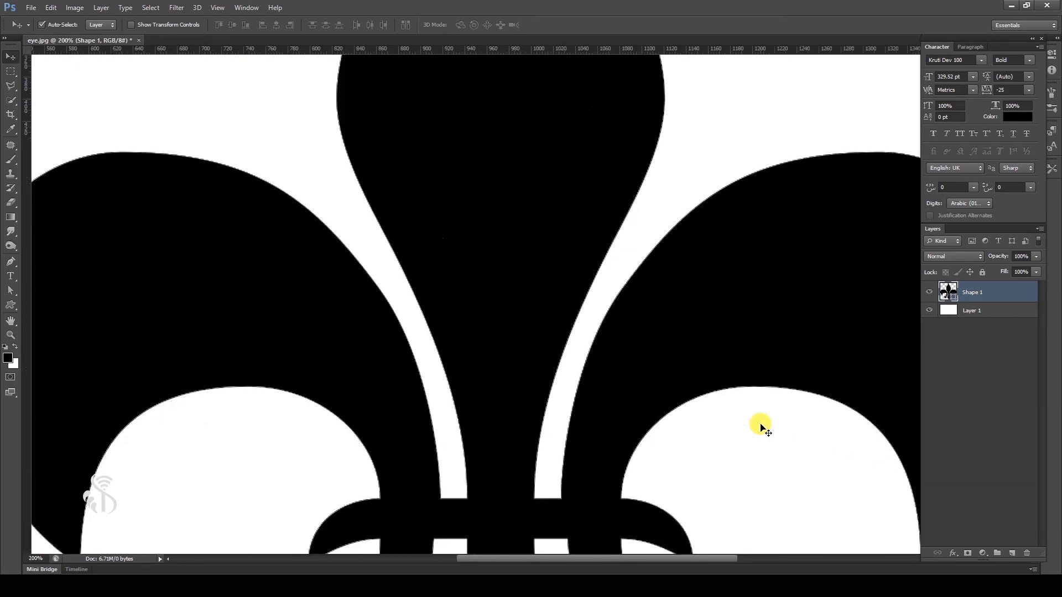
scroll(632, 384, "up", 3)
scroll(614, 395, "up", 1)
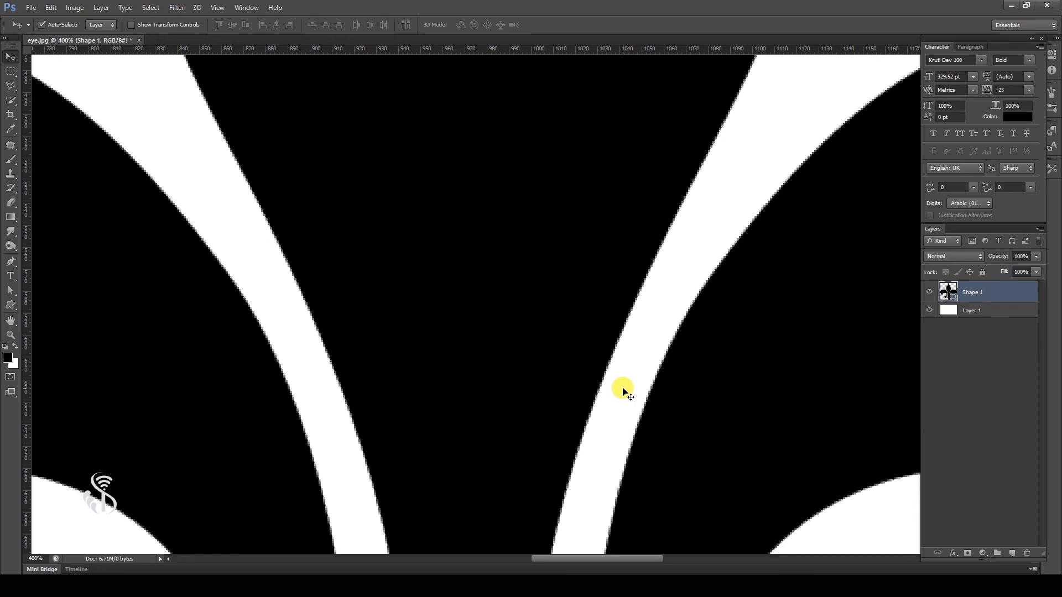
scroll(624, 391, "down", 2)
scroll(624, 392, "down", 2)
scroll(624, 392, "down", 2)
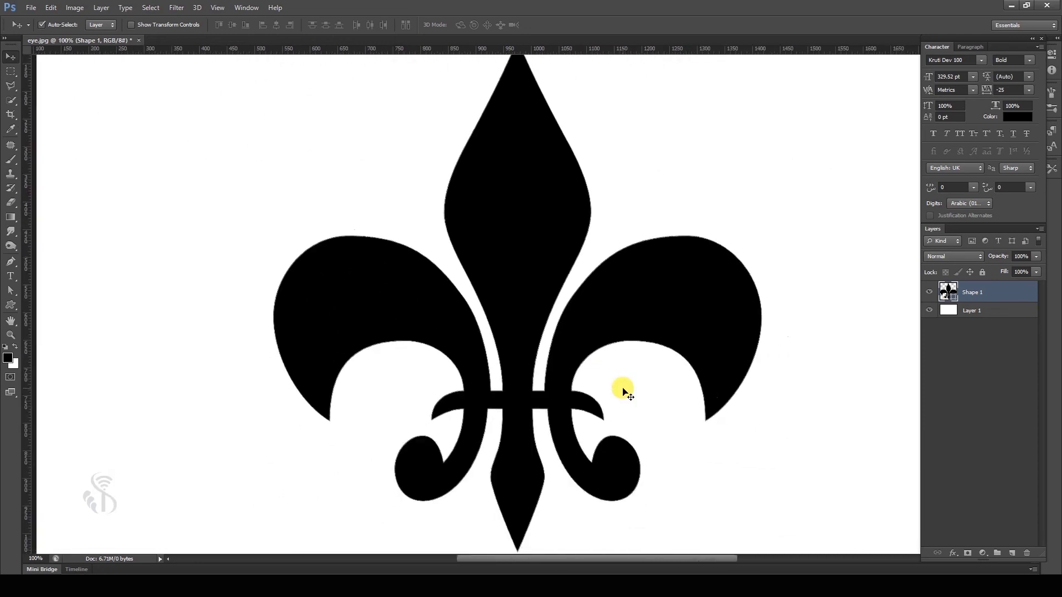
scroll(624, 392, "down", 1)
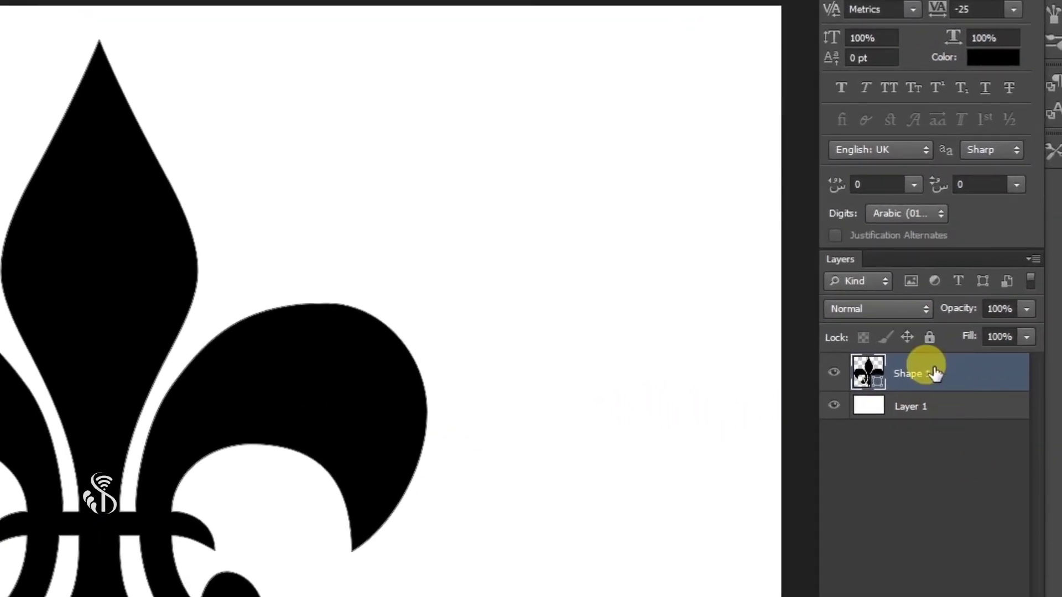
Step: Rasterize the fleur-de-lis Shape 1 layer and zoom in on its pixel edges
right_click(934, 372)
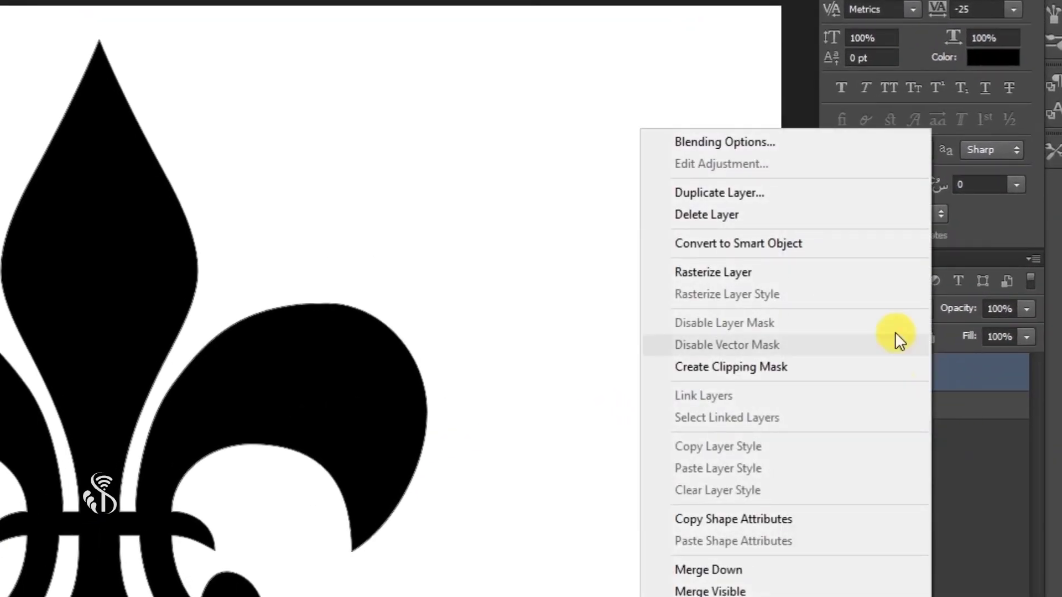
left_click(863, 276)
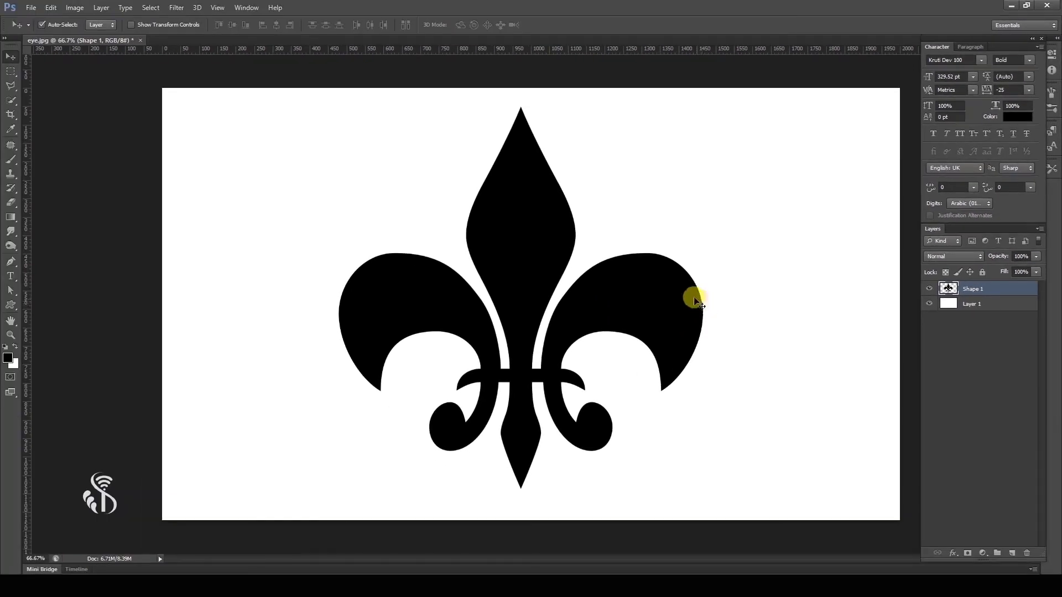
scroll(553, 283, "up", 3)
scroll(553, 283, "up", 2)
scroll(552, 283, "up", 3)
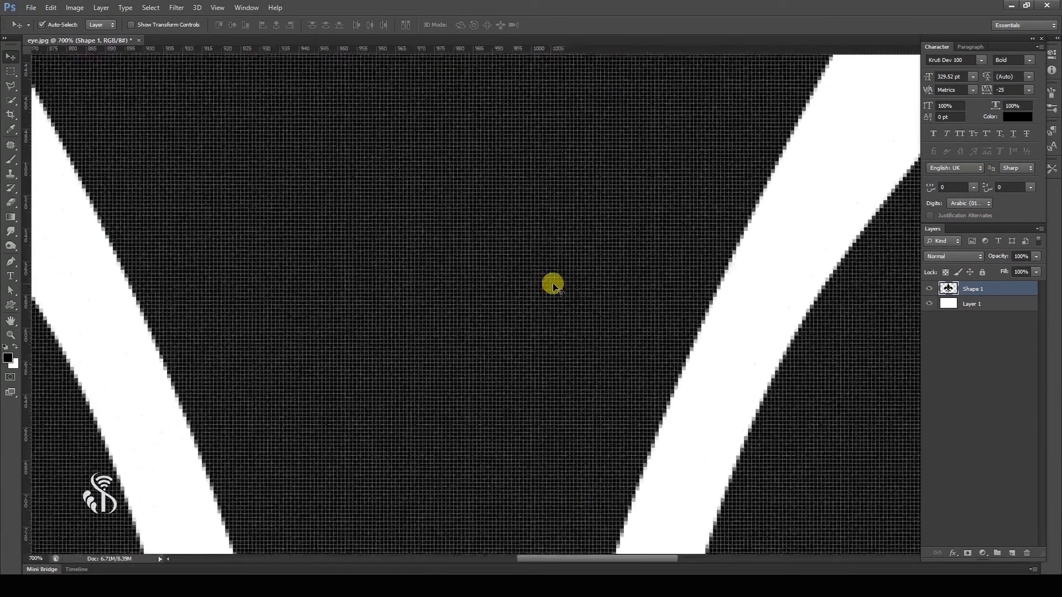
scroll(552, 283, "up", 1)
scroll(552, 283, "up", 1)
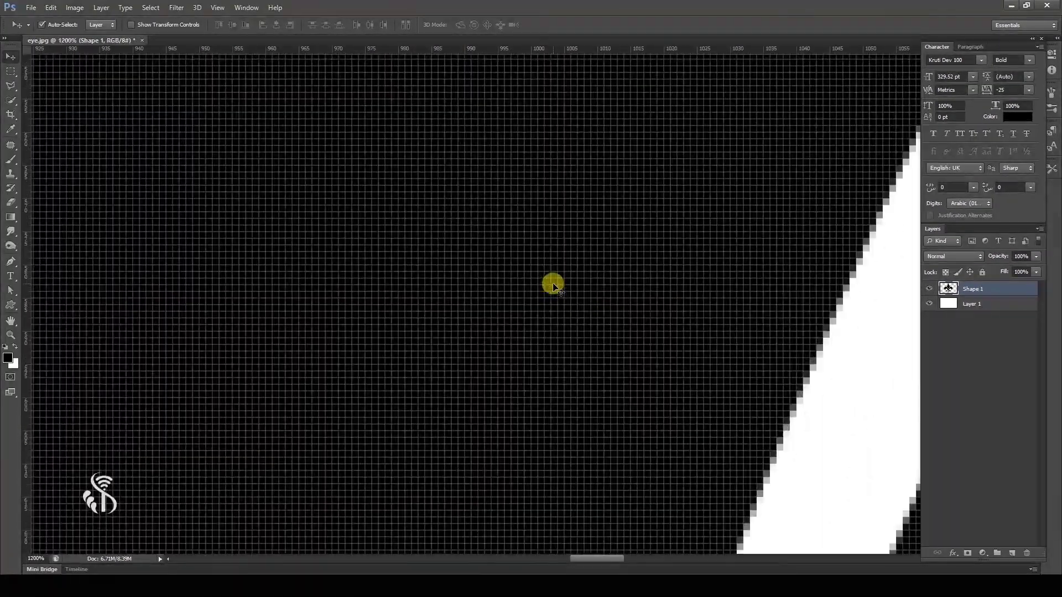
scroll(552, 283, "up", 1)
scroll(636, 297, "up", 2)
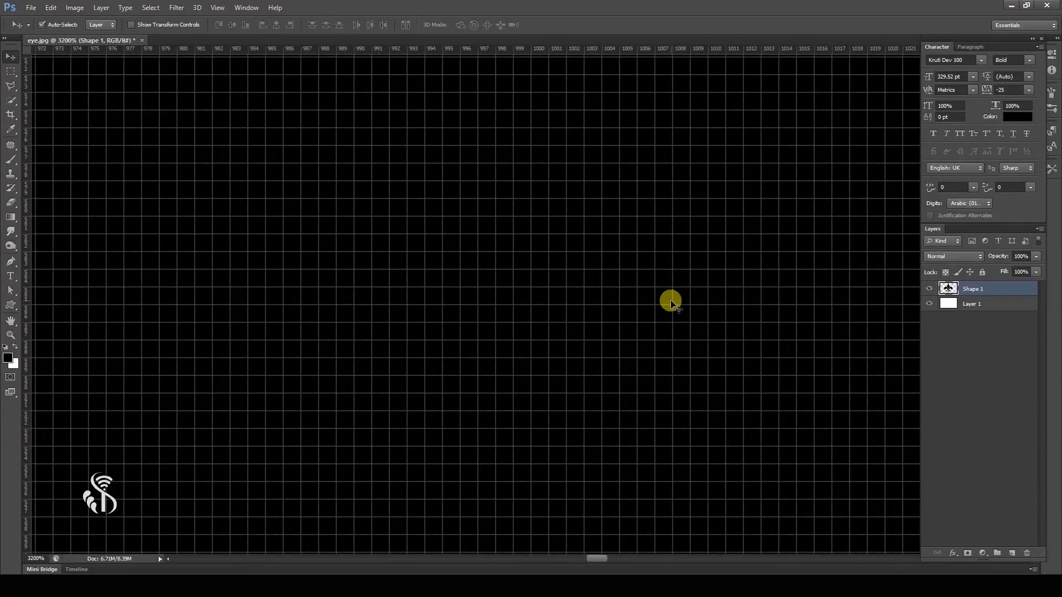
Step: Zoom back out from the close-up of the rasterized fleur-de-lis edges
scroll(670, 301, "down", 1)
scroll(670, 301, "down", 1)
scroll(670, 301, "down", 1)
scroll(670, 301, "down", 2)
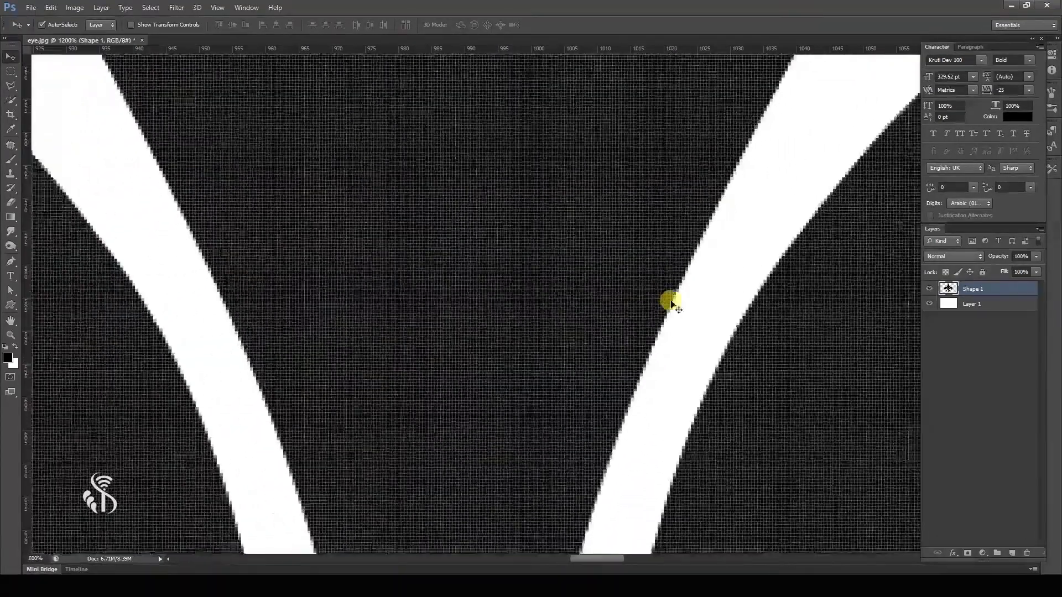
scroll(671, 302, "down", 2)
scroll(671, 302, "down", 1)
scroll(691, 304, "down", 1)
scroll(709, 309, "down", 2)
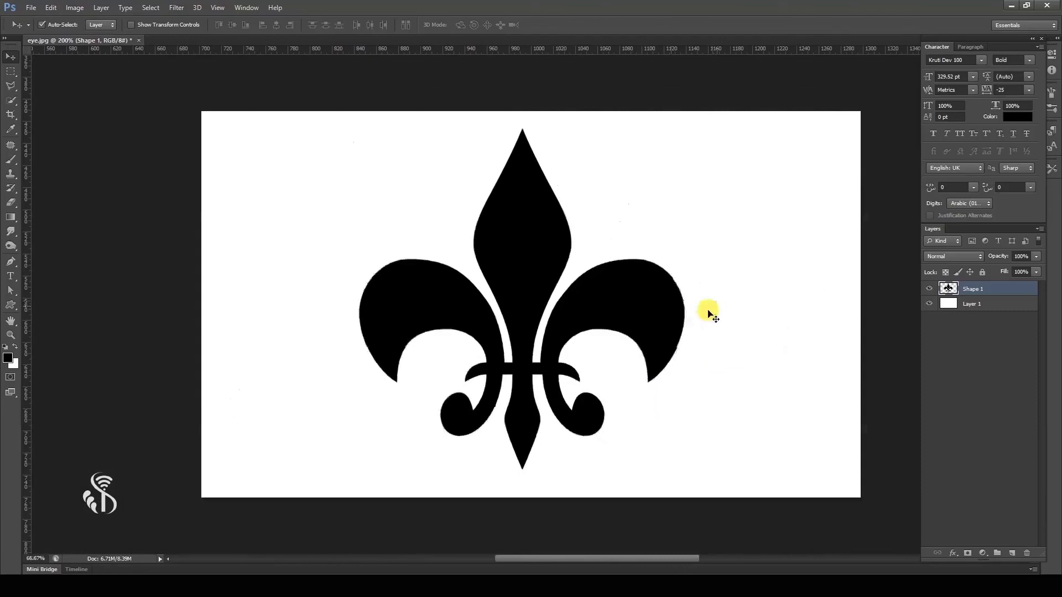